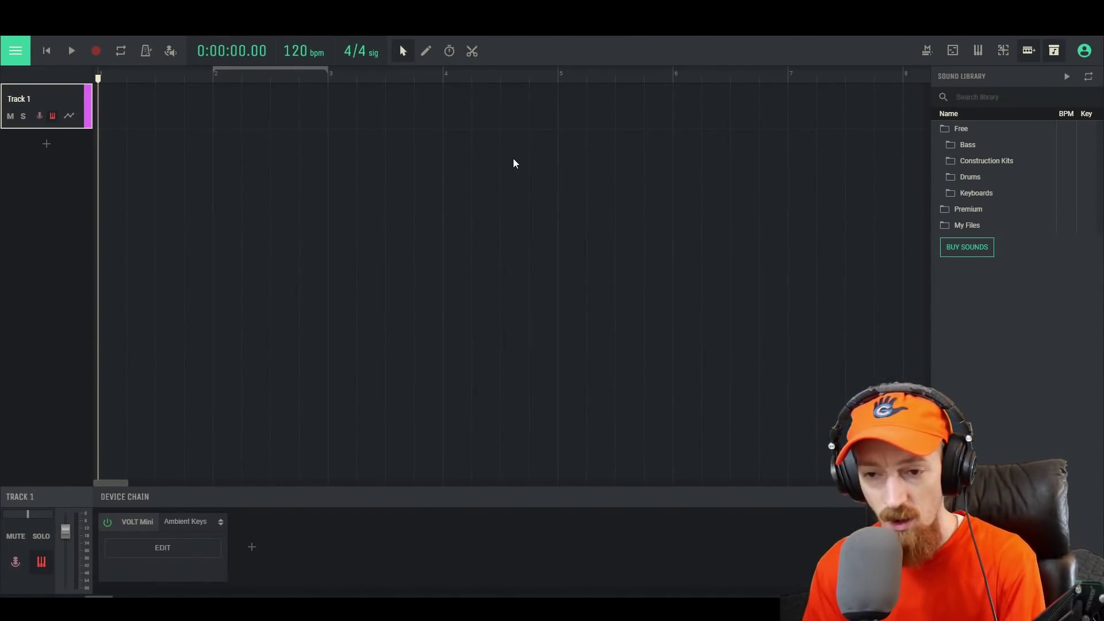
Step: Create a new empty project
{"action": "left_click", "coordinate": [15, 50]}
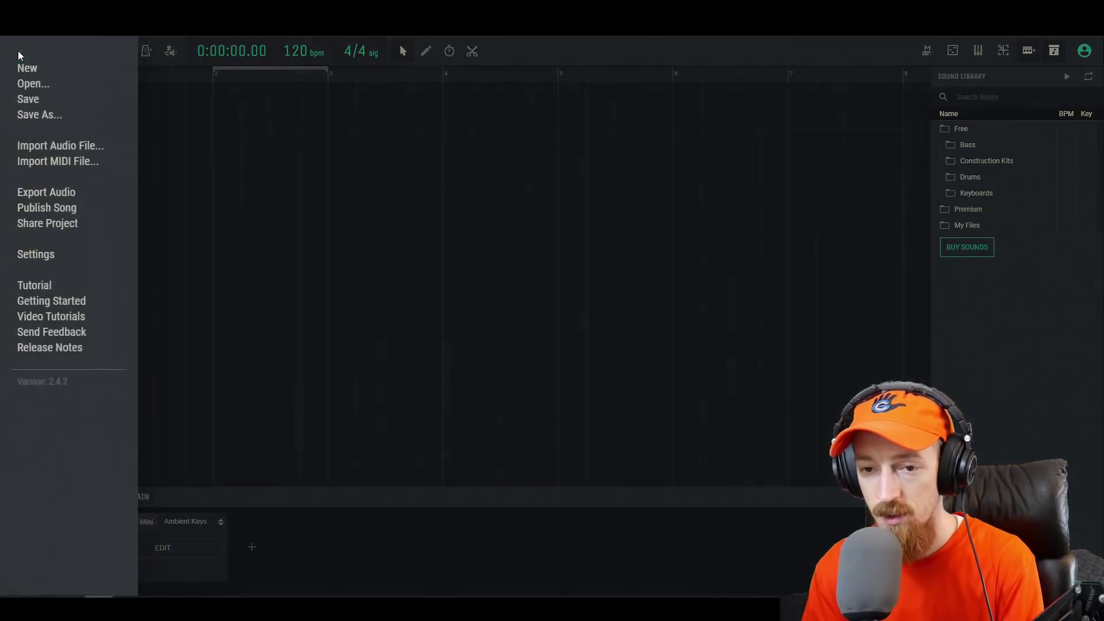
{"action": "left_click", "coordinate": [34, 68]}
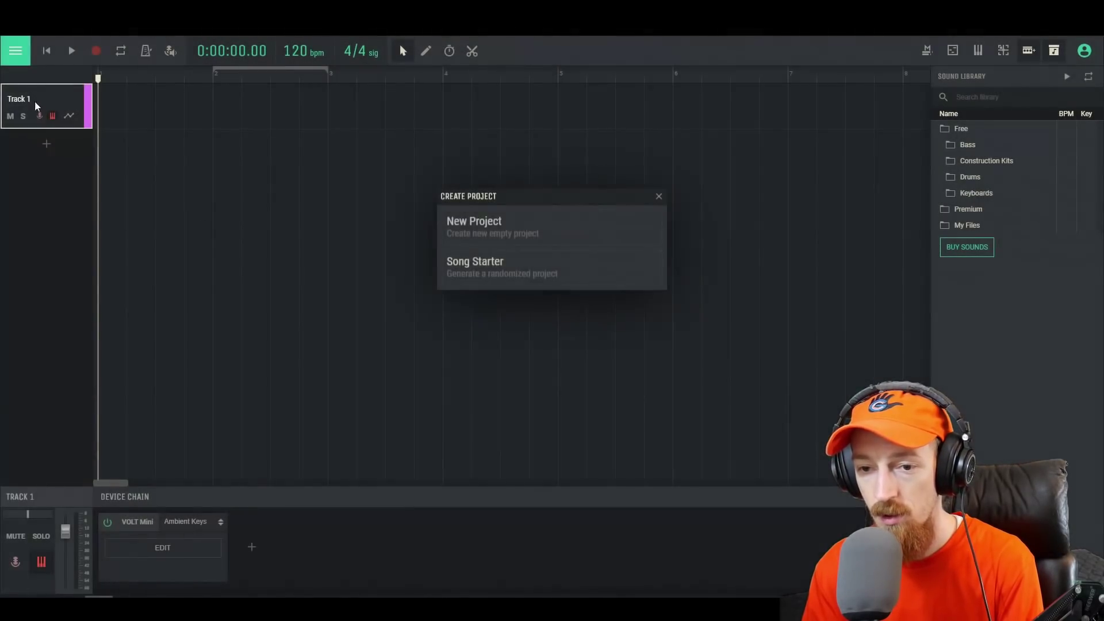
{"action": "left_click", "coordinate": [540, 223]}
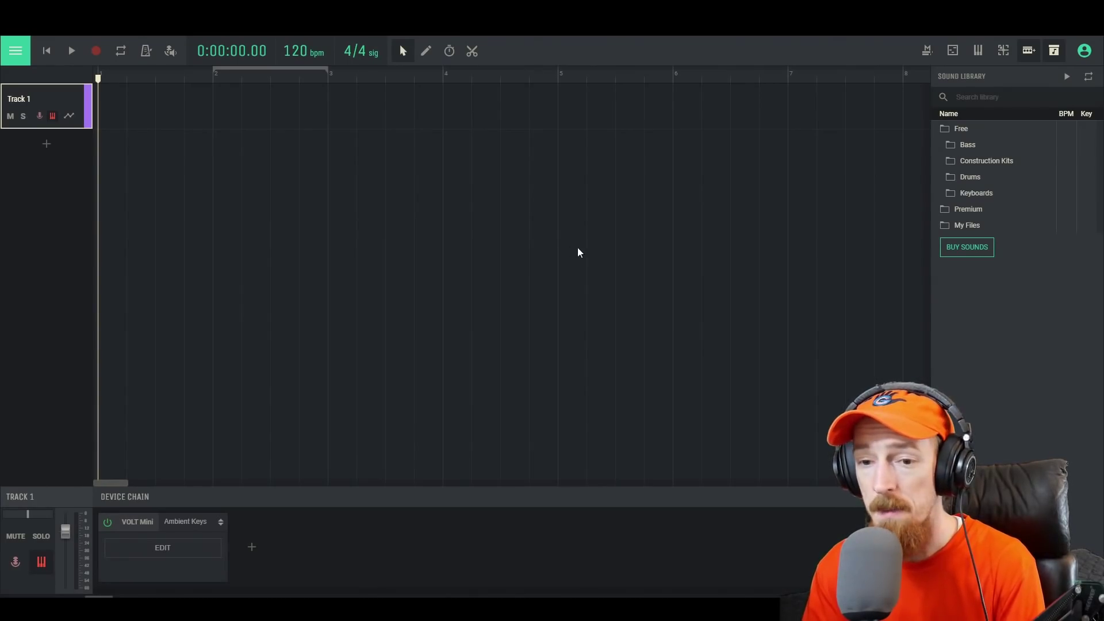
{"action": "left_click", "coordinate": [40, 116]}
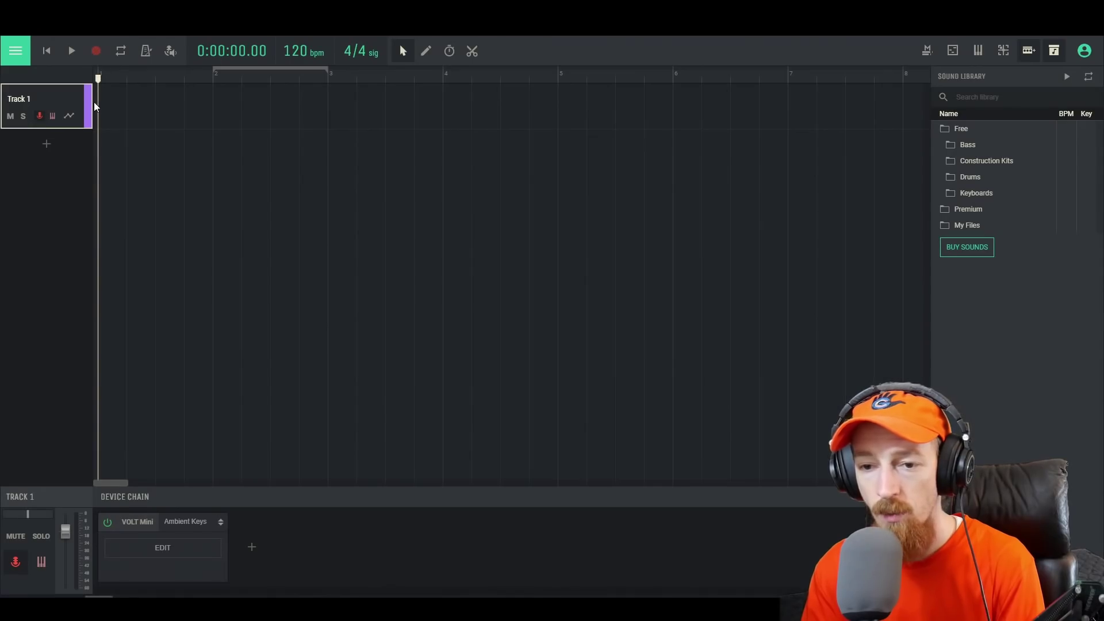
{"action": "left_click", "coordinate": [39, 117]}
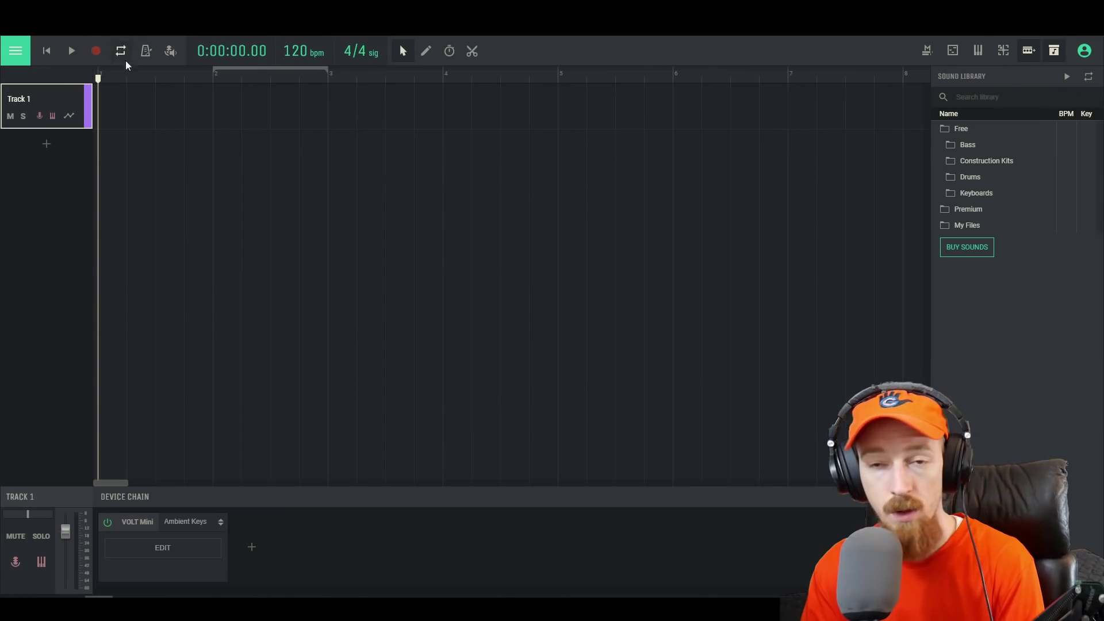
{"action": "left_click", "coordinate": [92, 48]}
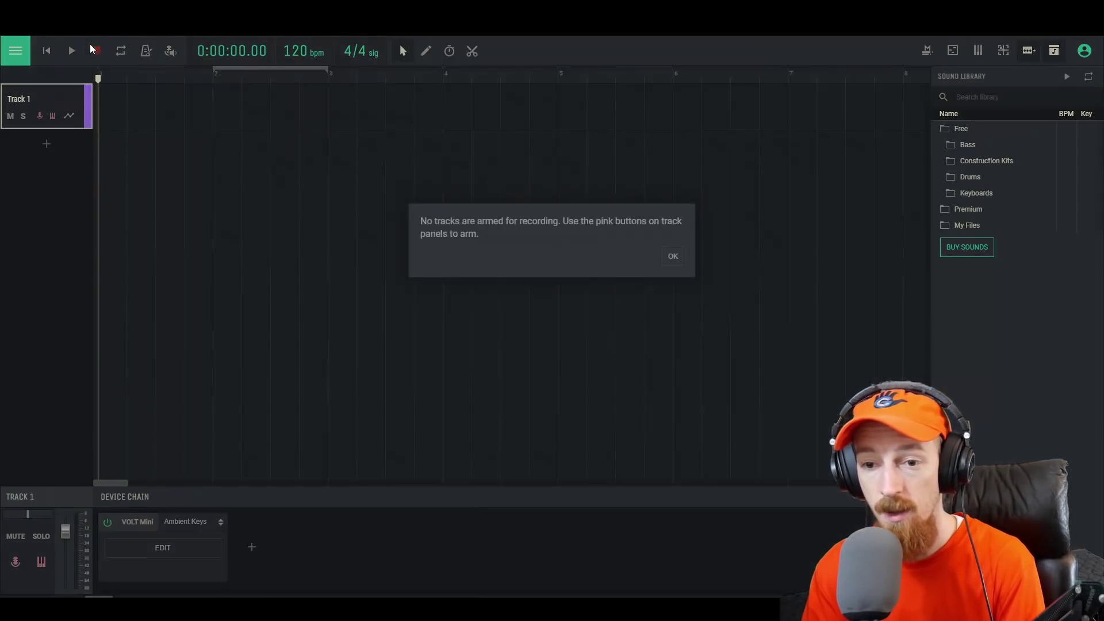
{"action": "left_click", "coordinate": [674, 257]}
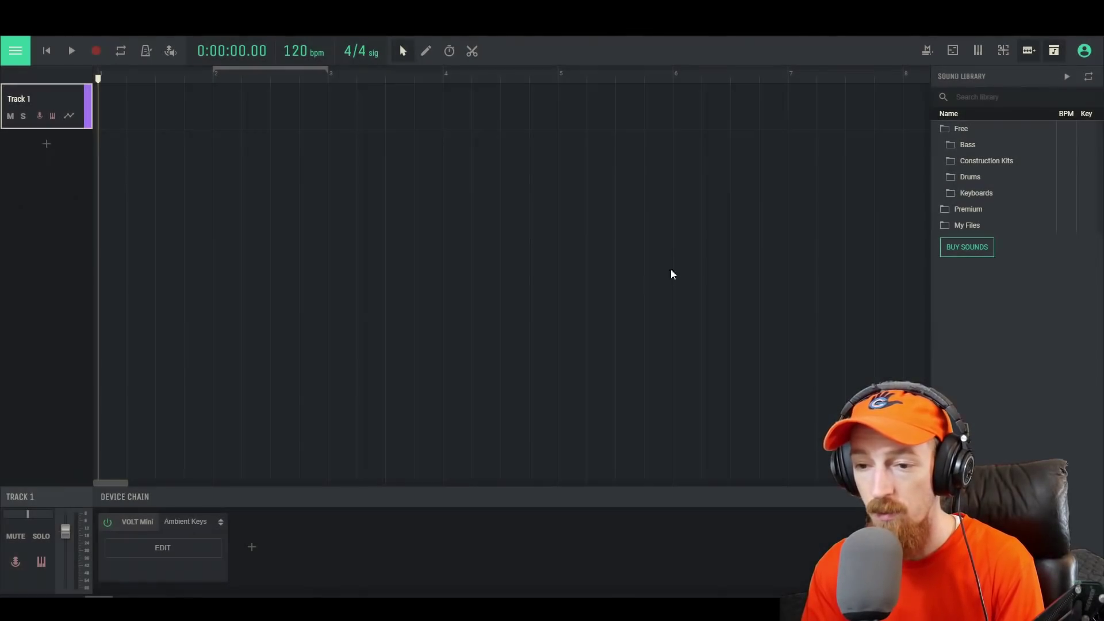
Step: Arm Track 1 for audio recording and record about 11.6 seconds of melody with the metronome on
{"action": "left_click", "coordinate": [39, 116]}
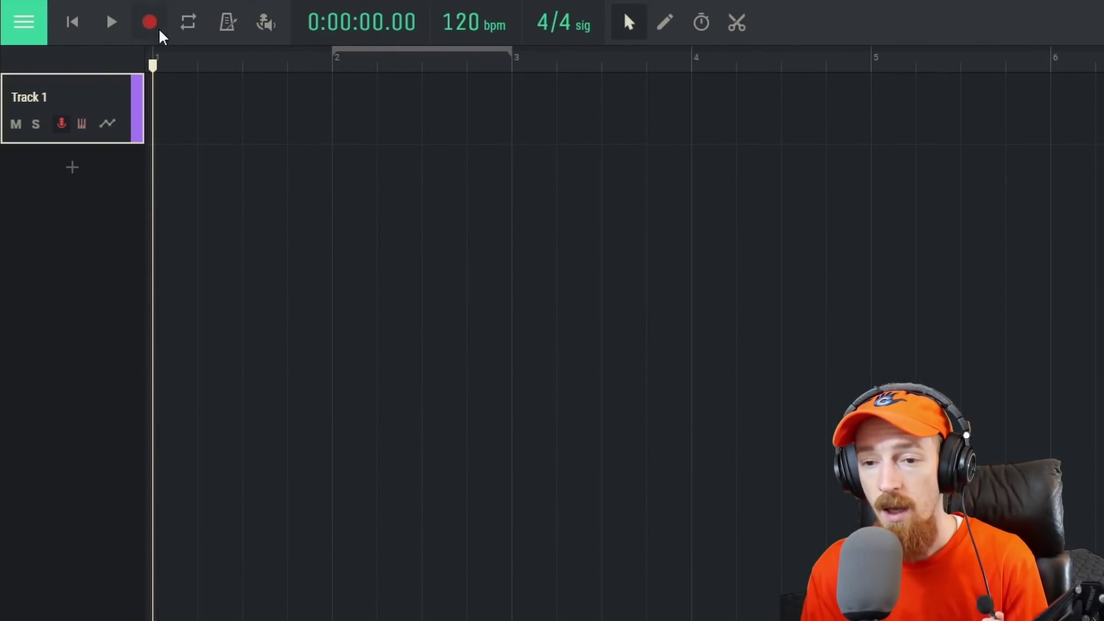
{"action": "left_click", "coordinate": [226, 29]}
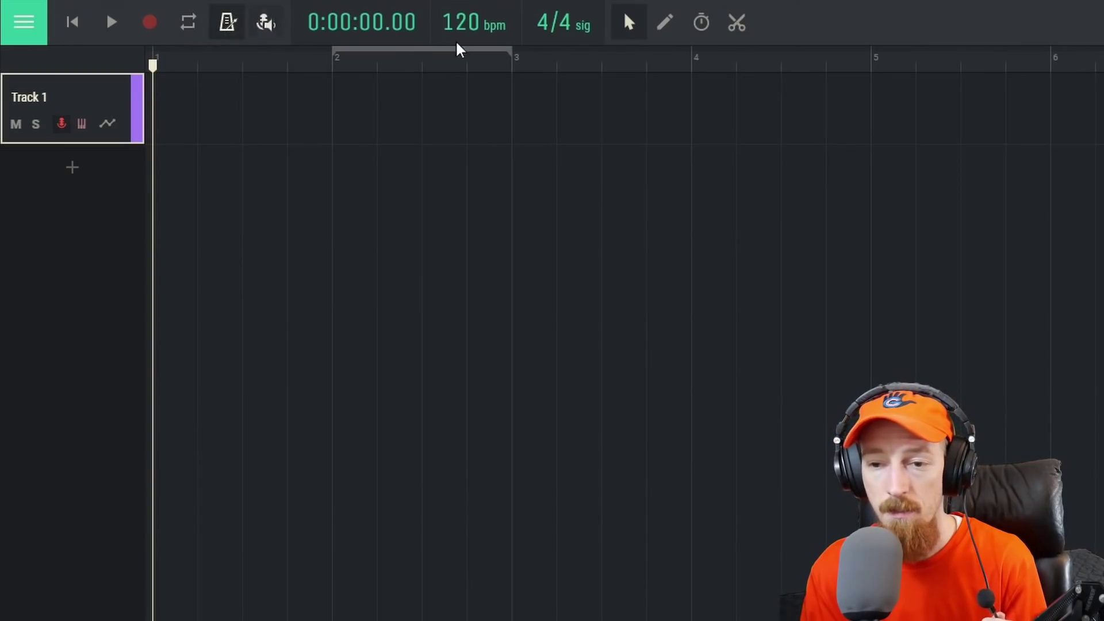
{"action": "left_click", "coordinate": [148, 26]}
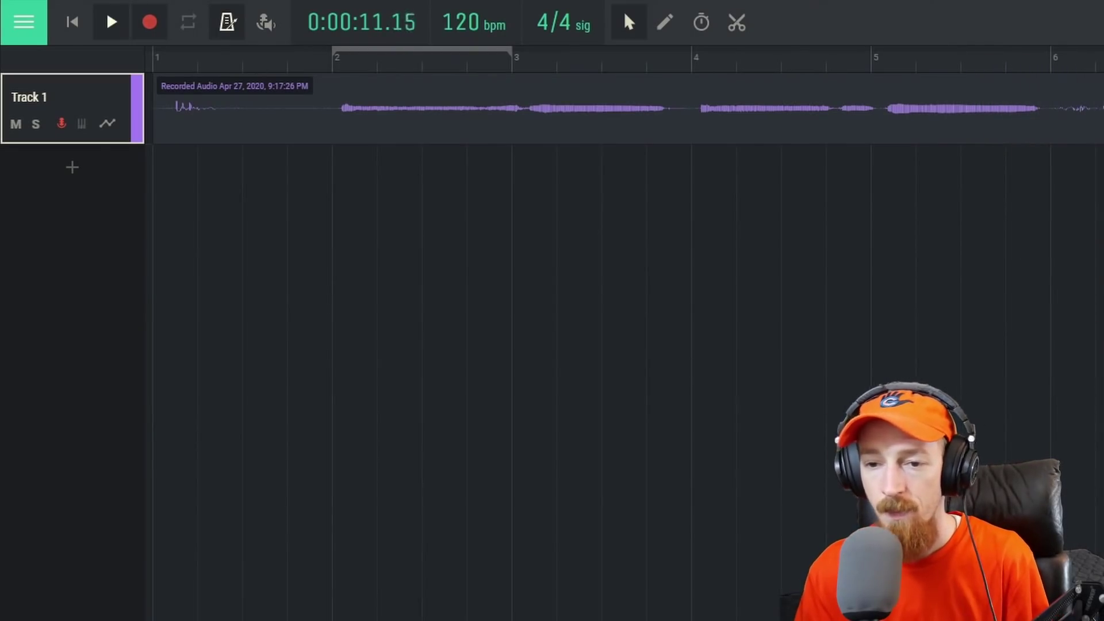
{"action": "left_click", "coordinate": [151, 23]}
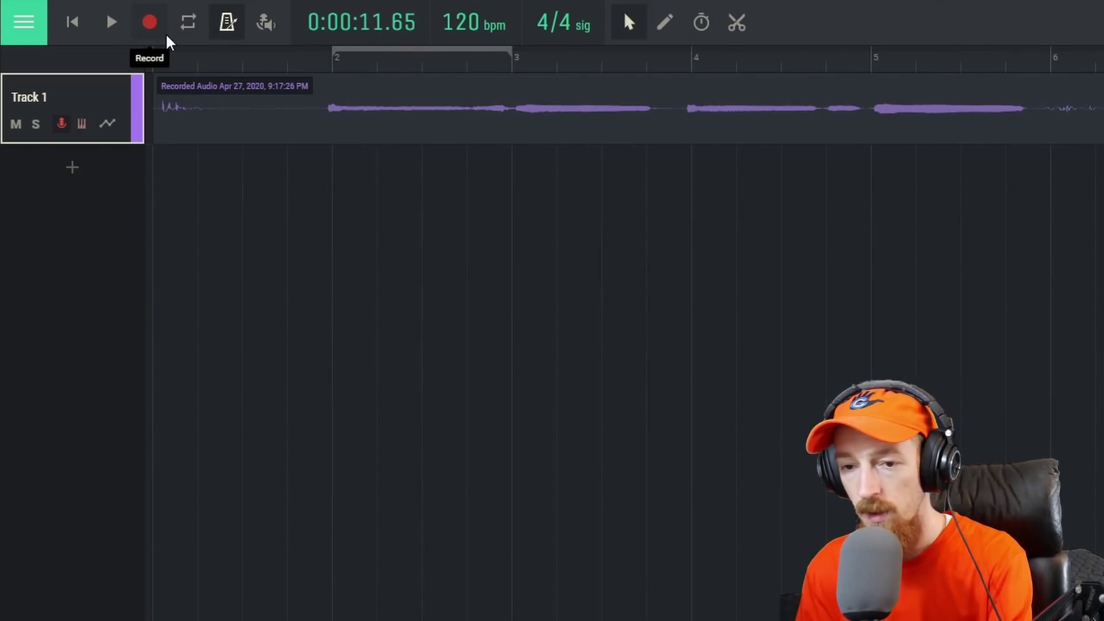
Step: Play back the recording from the start of bar 2 and turn off the metronome
{"action": "left_click", "coordinate": [330, 57]}
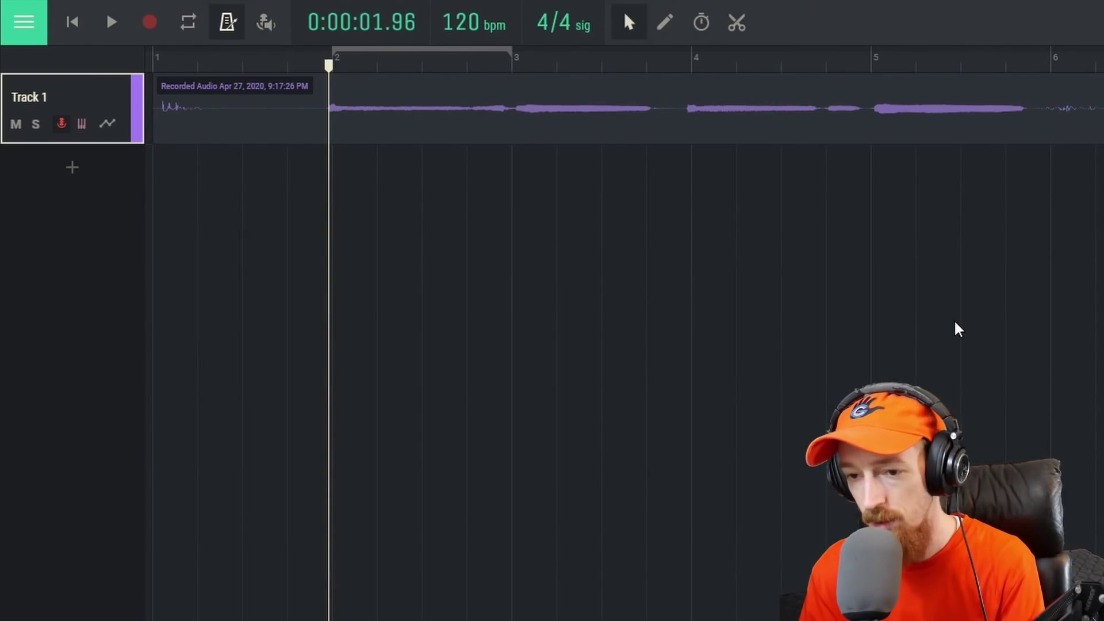
{"action": "key", "text": "space"}
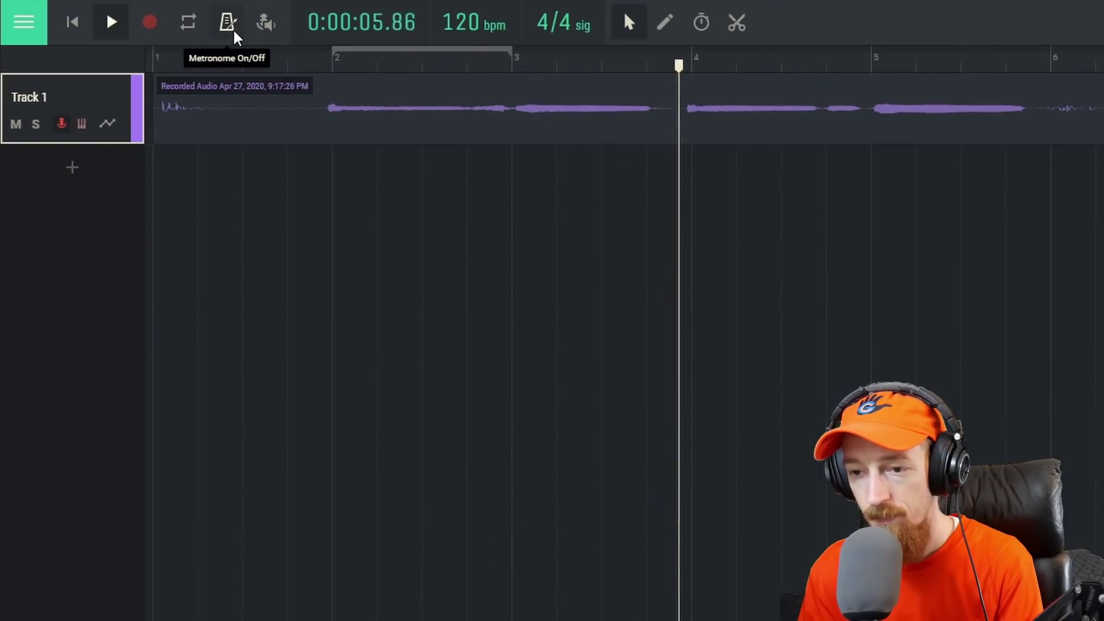
{"action": "key", "text": "space"}
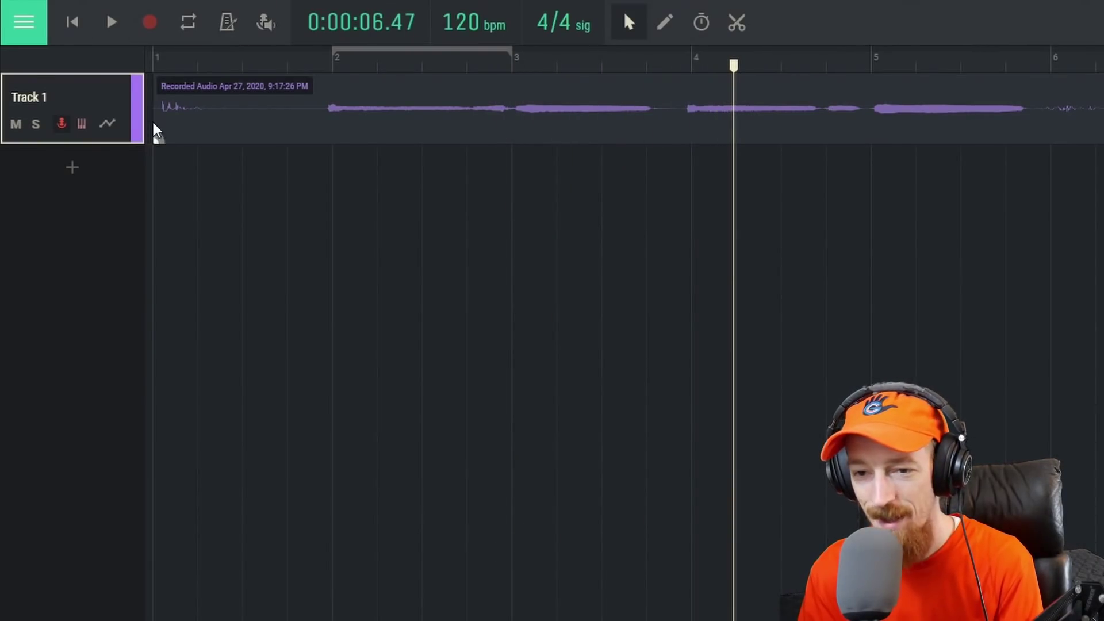
Step: Detect the notes in the recorded audio clip and lower the clip's audio gain to 0.00
{"action": "right_click", "coordinate": [522, 127]}
{"action": "left_click", "coordinate": [574, 176]}
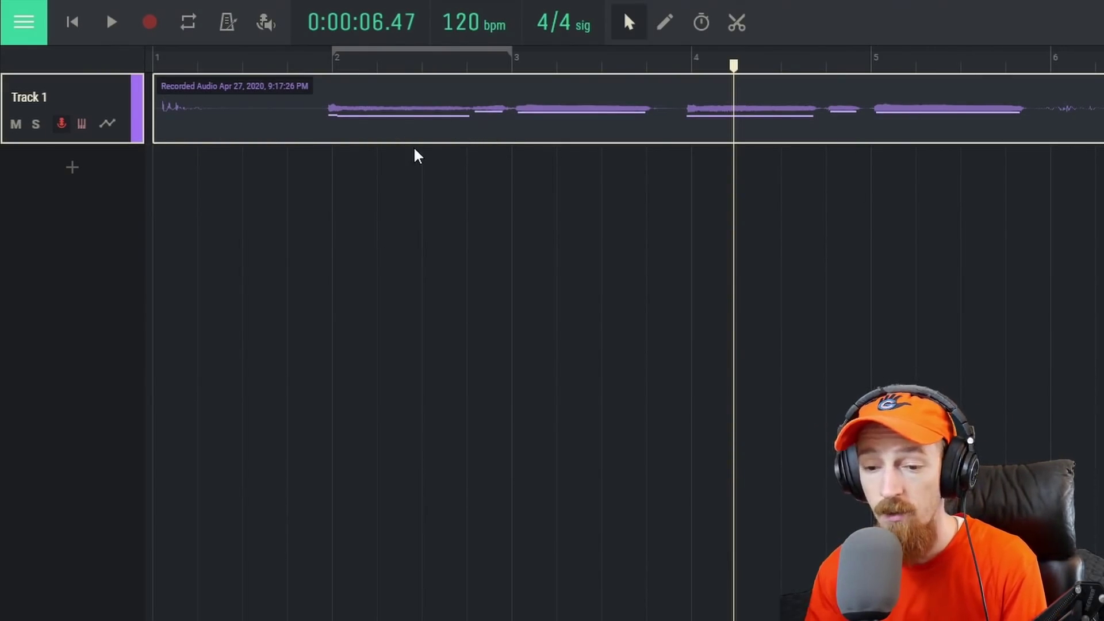
{"action": "double_click", "coordinate": [421, 119]}
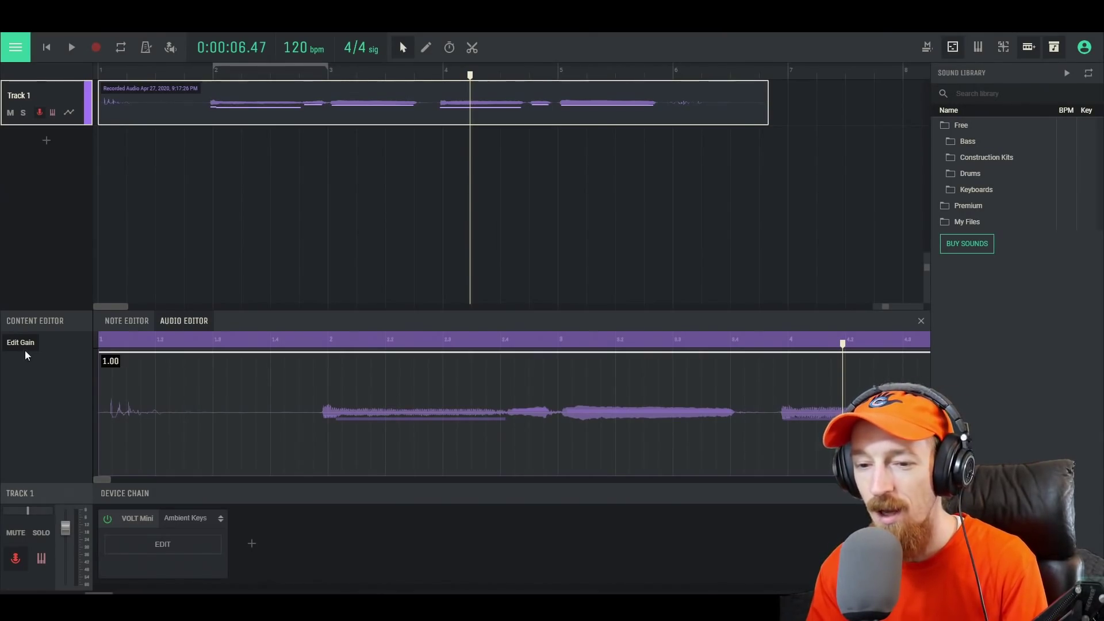
{"action": "left_click_drag", "start_coordinate": [177, 353], "coordinate": [167, 497]}
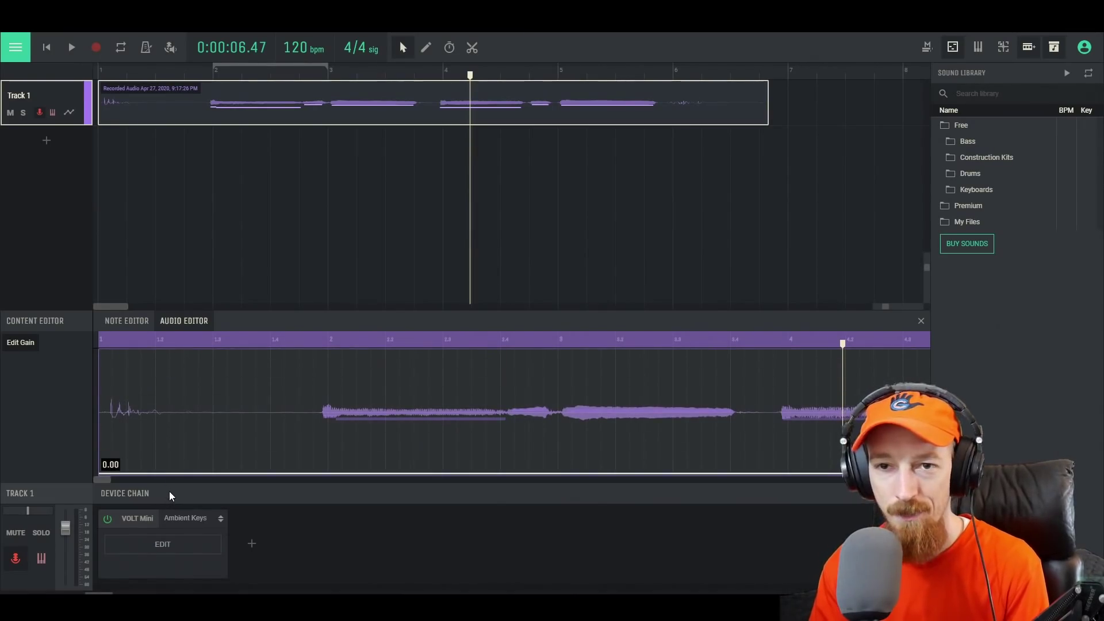
Step: Show all detected notes in the note editor and play them back from bar 2
{"action": "left_click", "coordinate": [123, 323]}
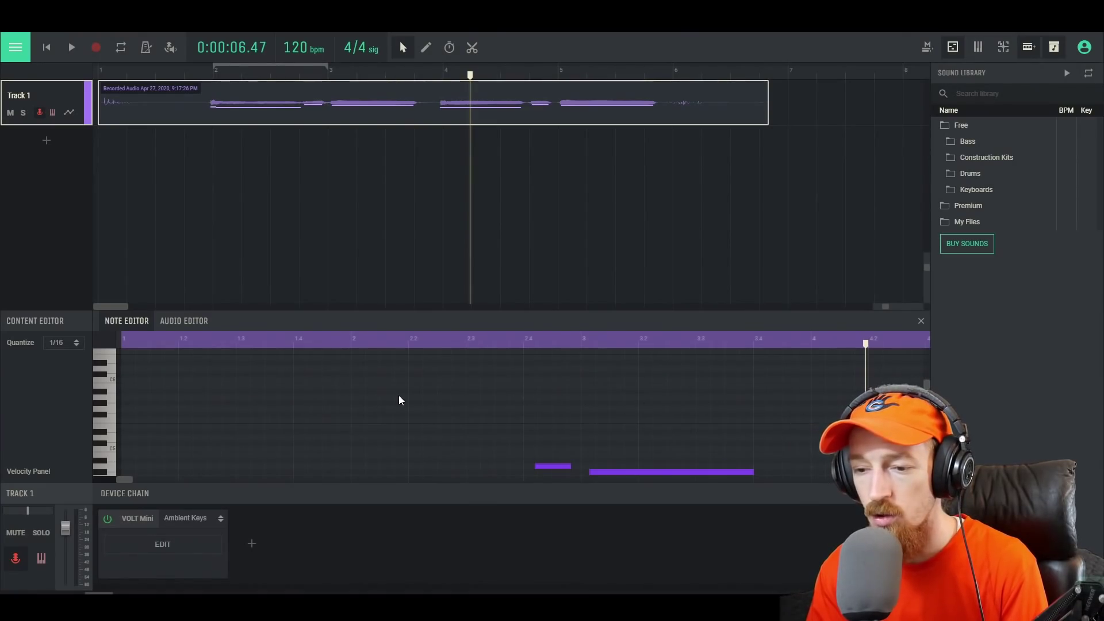
{"action": "scroll", "coordinate": [398, 395], "scroll_direction": "down", "scroll_amount": 3}
{"action": "scroll", "coordinate": [450, 397], "scroll_direction": "down", "scroll_amount": 2}
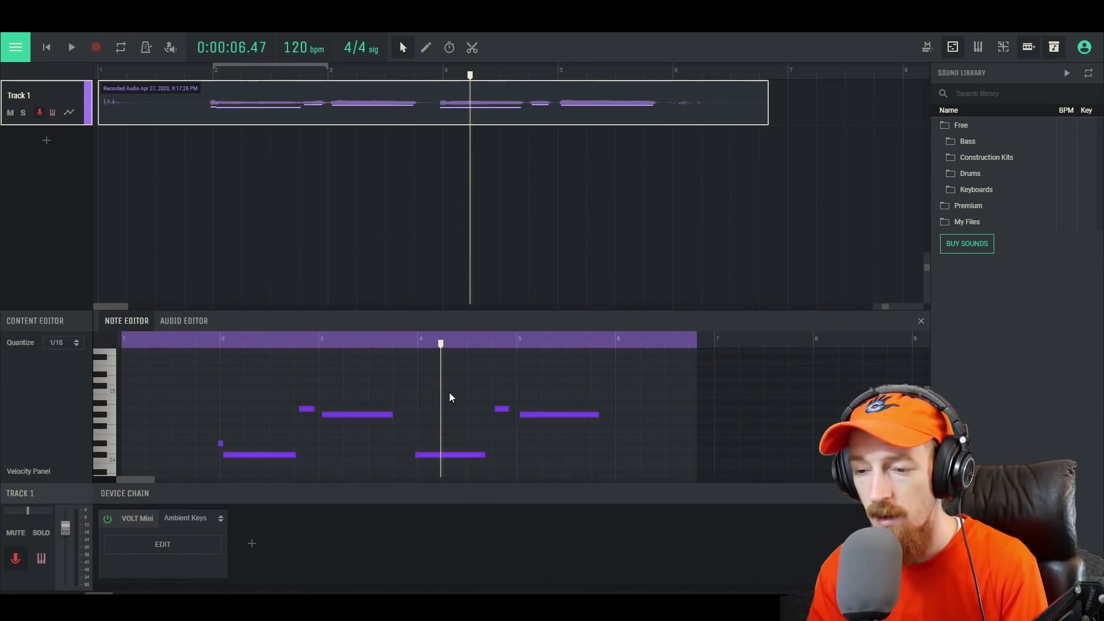
{"action": "scroll", "coordinate": [447, 399], "scroll_direction": "up", "scroll_amount": 1}
{"action": "left_click", "coordinate": [210, 343]}
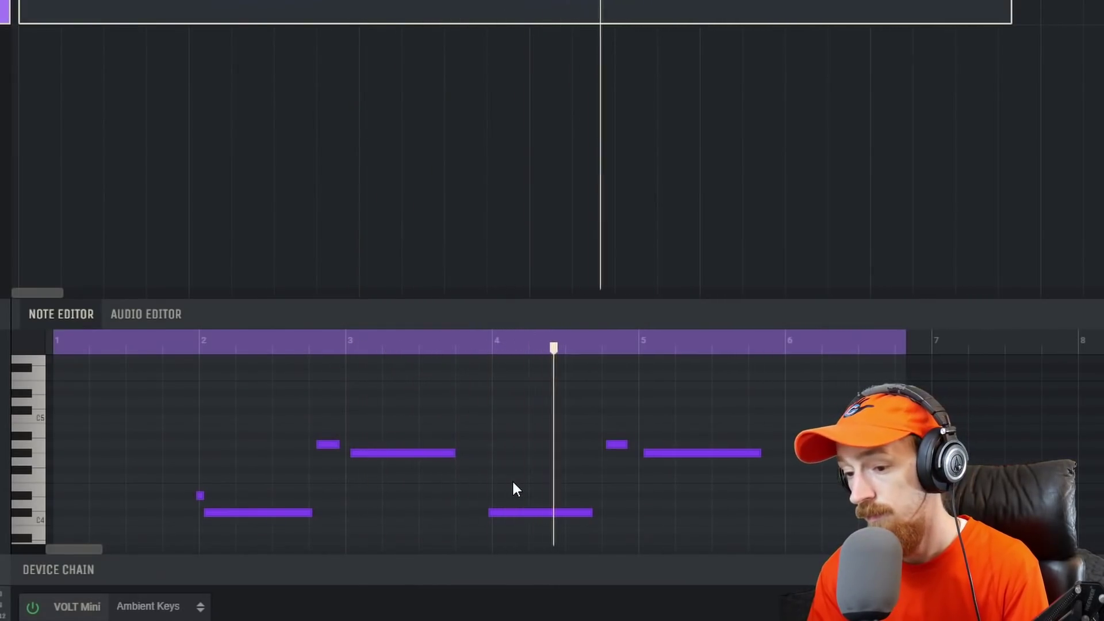
{"action": "key", "text": "space"}
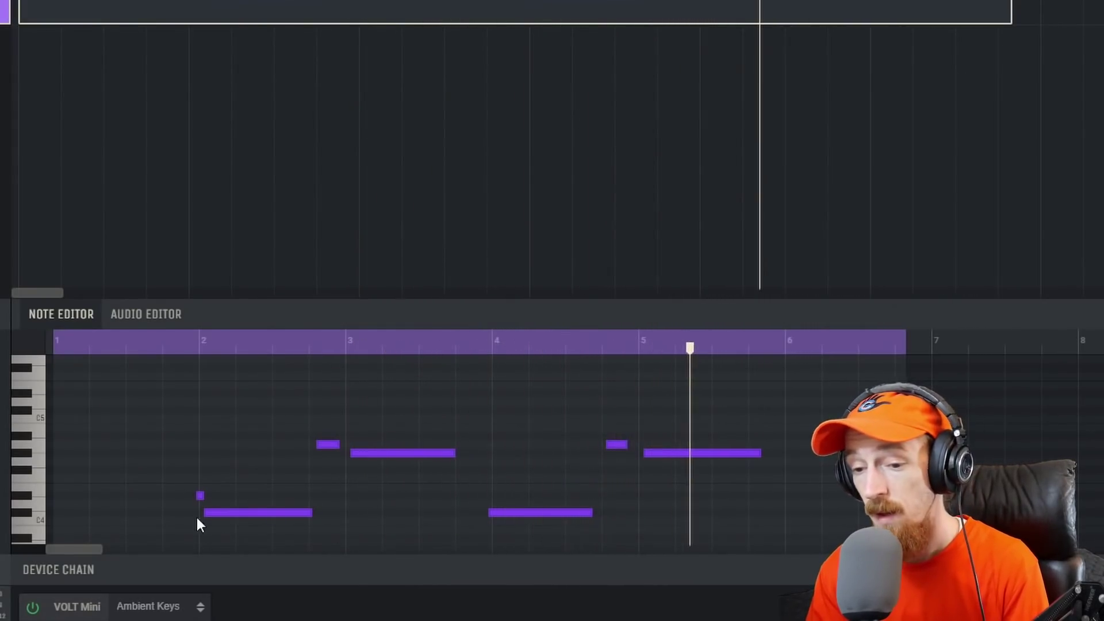
Step: Delete the tiny stray note at bar 2 and quantize all remaining notes to 1/8
{"action": "left_click", "coordinate": [199, 495]}
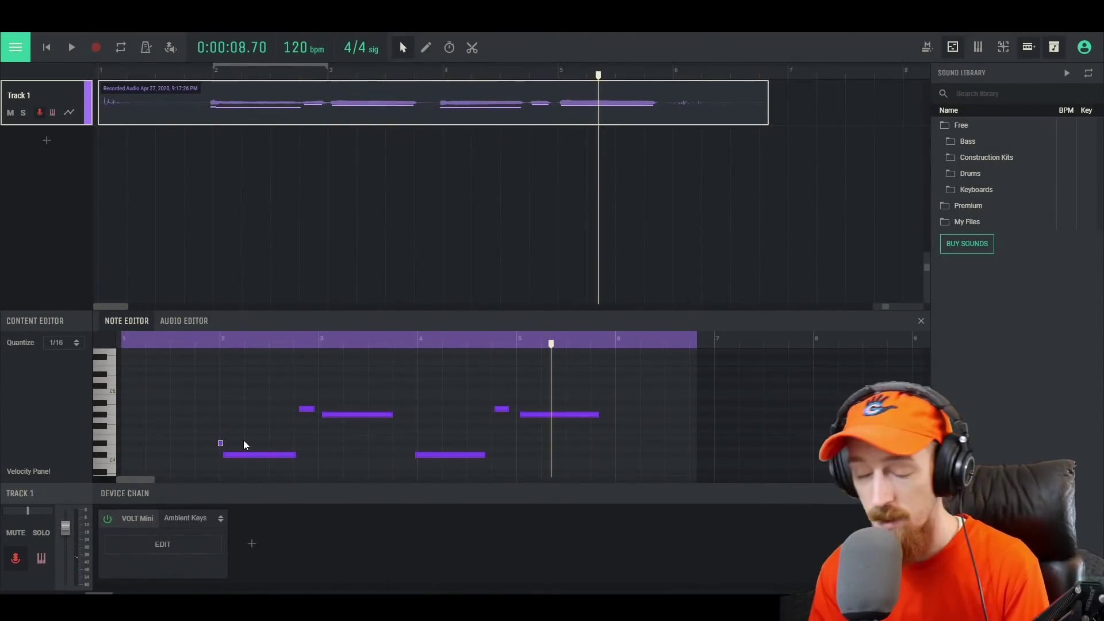
{"action": "key", "text": "Delete"}
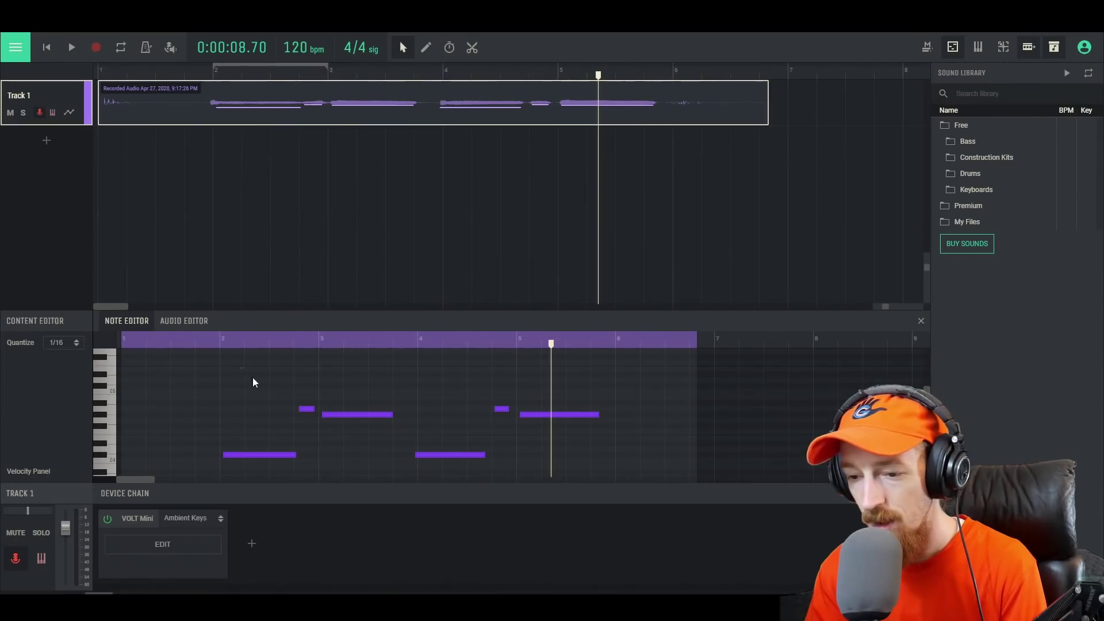
{"action": "left_click_drag", "start_coordinate": [253, 382], "coordinate": [674, 478]}
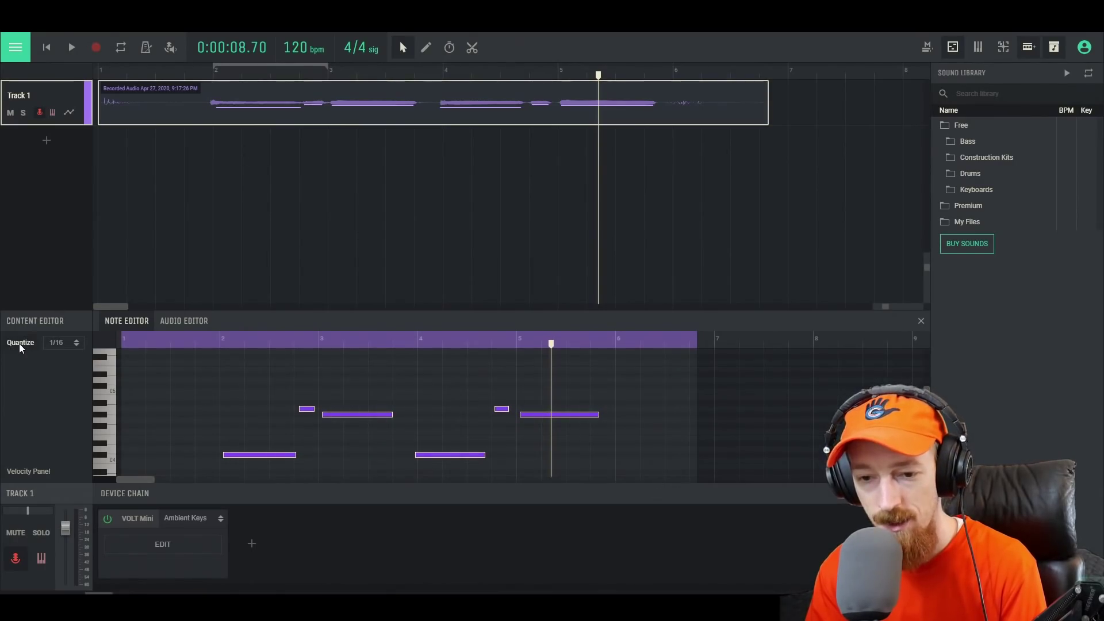
{"action": "left_click", "coordinate": [63, 343]}
{"action": "left_click", "coordinate": [63, 357]}
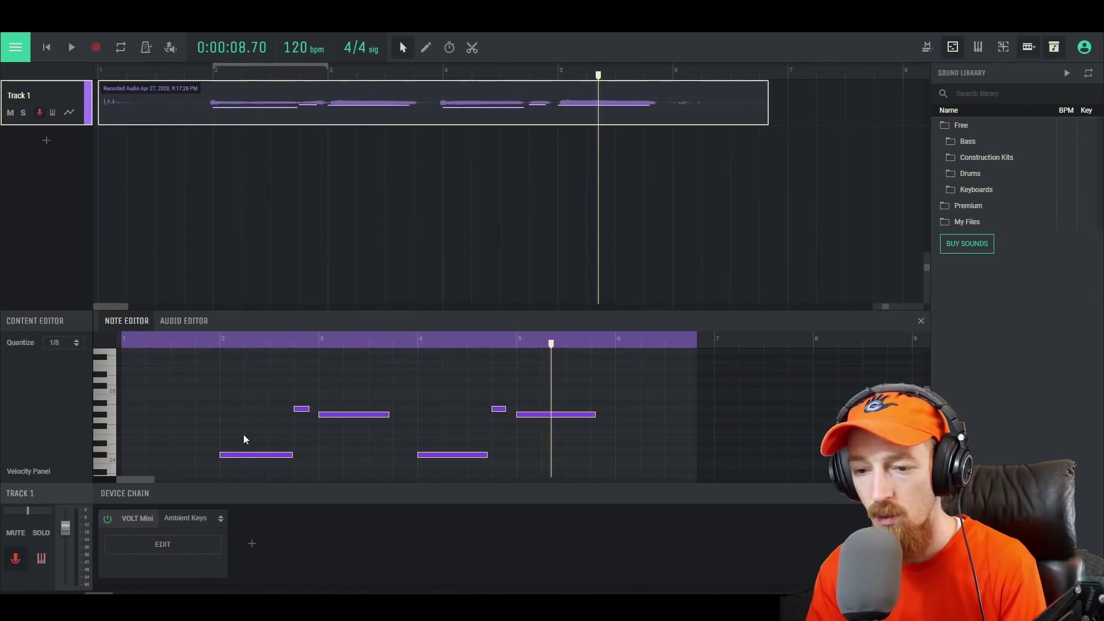
Step: Move all notes one bar earlier and one semitone lower, and play back the melody with a short note added before bar 3
{"action": "left_click_drag", "start_coordinate": [239, 453], "coordinate": [112, 461]}
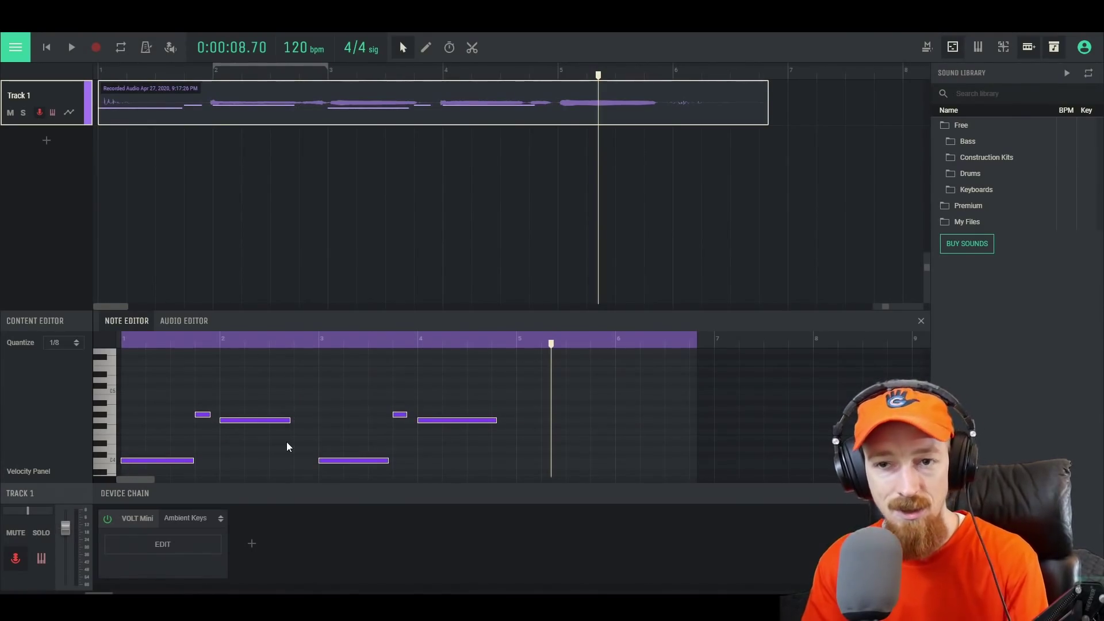
{"action": "left_click_drag", "start_coordinate": [134, 339], "coordinate": [122, 364]}
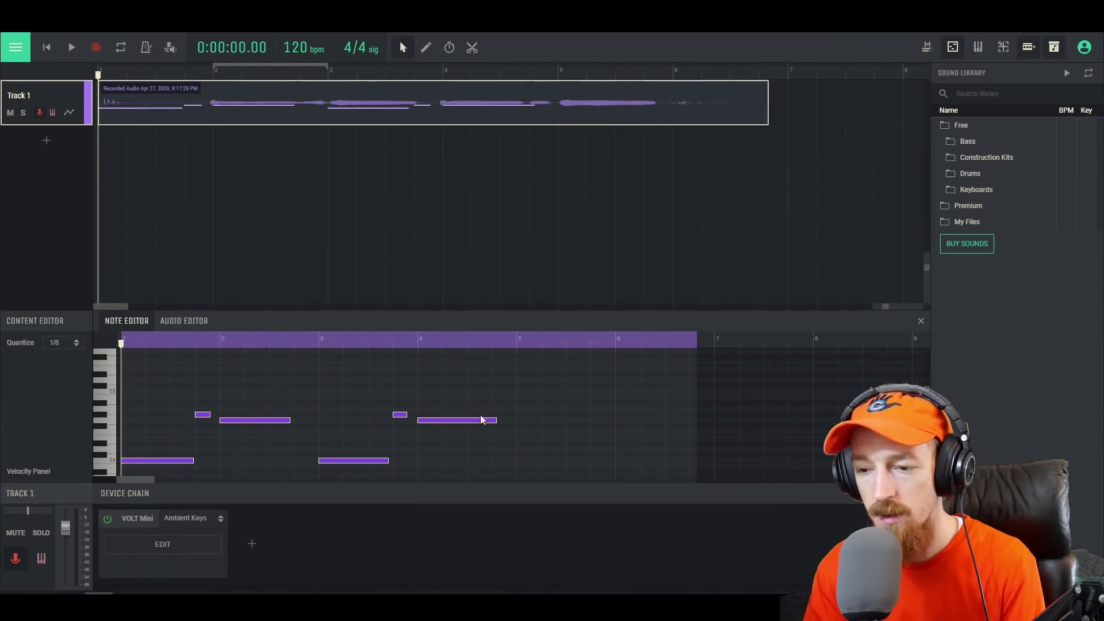
{"action": "key", "text": "space"}
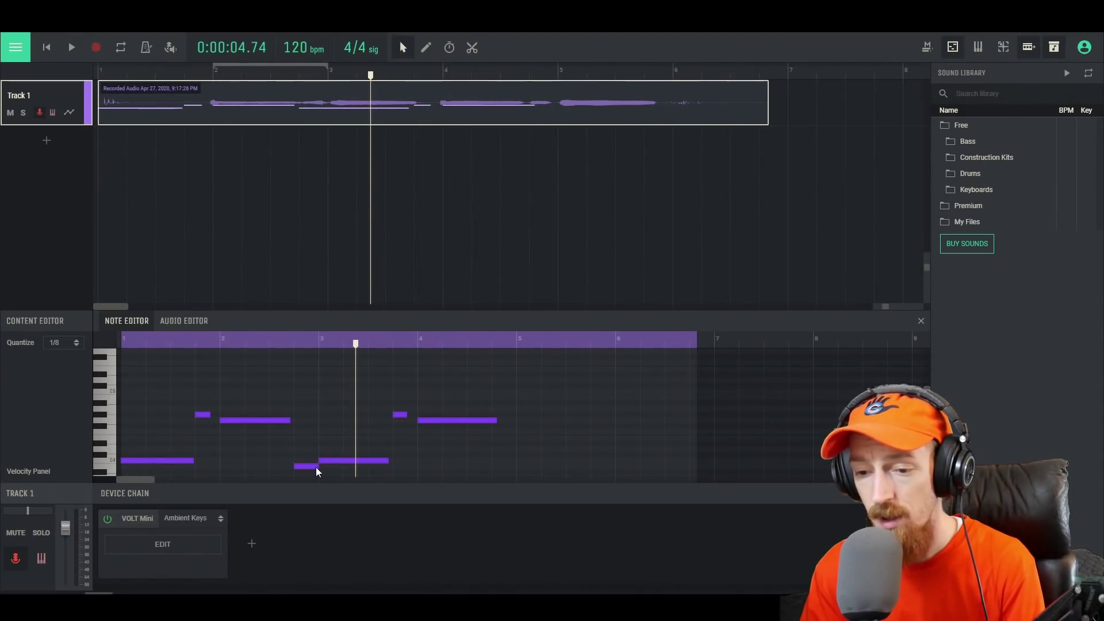
{"action": "left_click", "coordinate": [219, 343]}
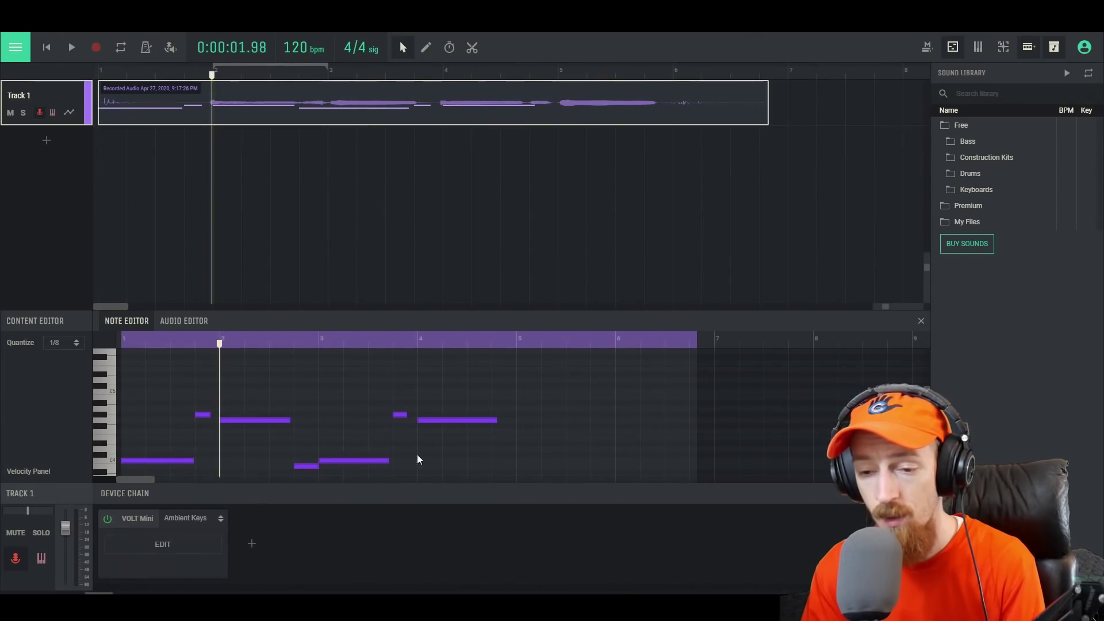
{"action": "key", "text": "space"}
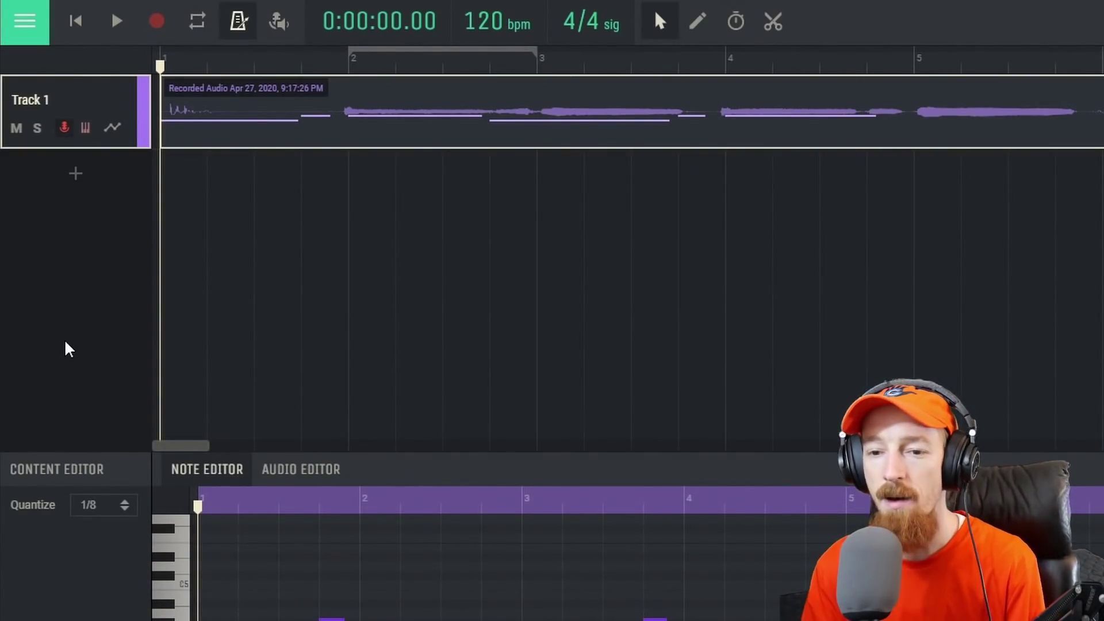
Step: Disarm audio recording on Track 1 and rename the track as Melody
{"action": "left_click", "coordinate": [65, 128]}
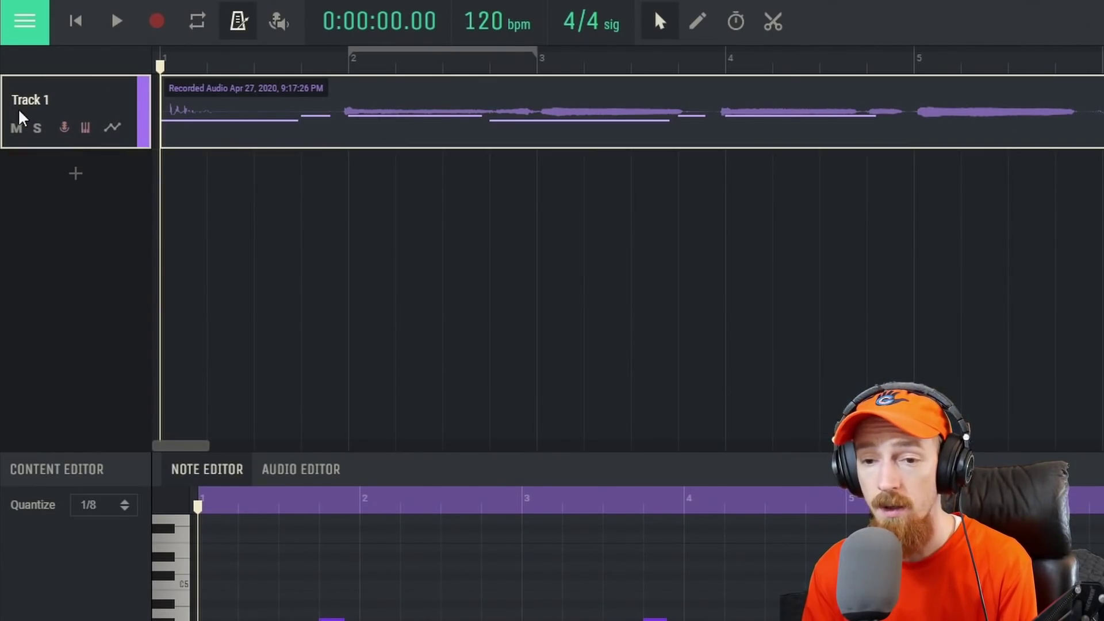
{"action": "left_click", "coordinate": [64, 100]}
{"action": "triple_click", "coordinate": [63, 100]}
{"action": "type", "text": "Melod"}
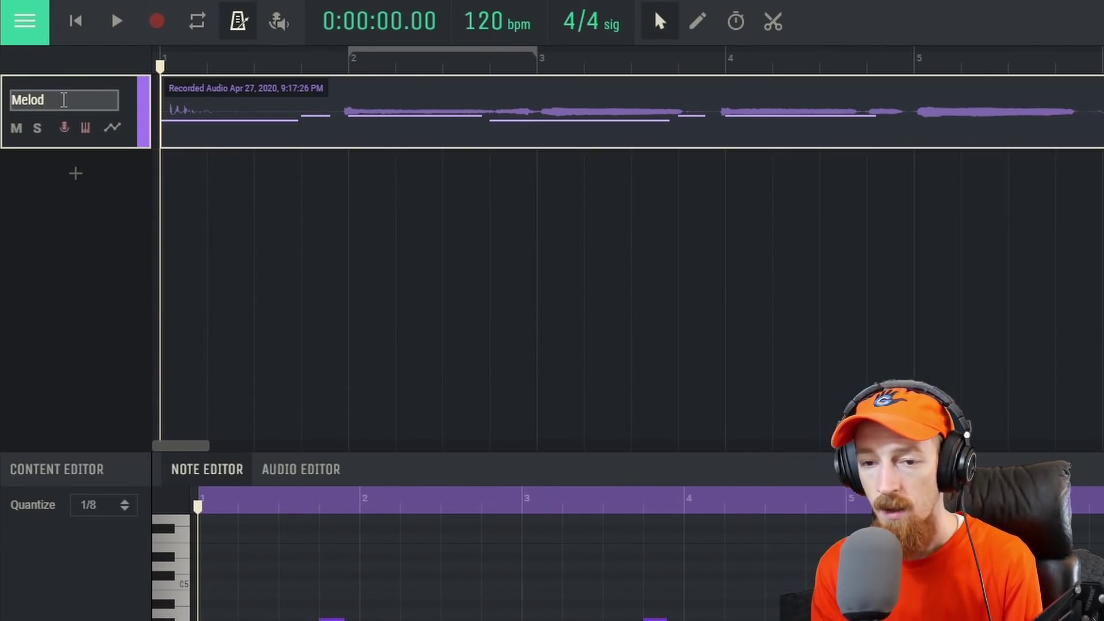
{"action": "type", "text": "y"}
{"action": "key", "text": "Return"}
Step: Add a second track and name it Drums
{"action": "left_click", "coordinate": [75, 173]}
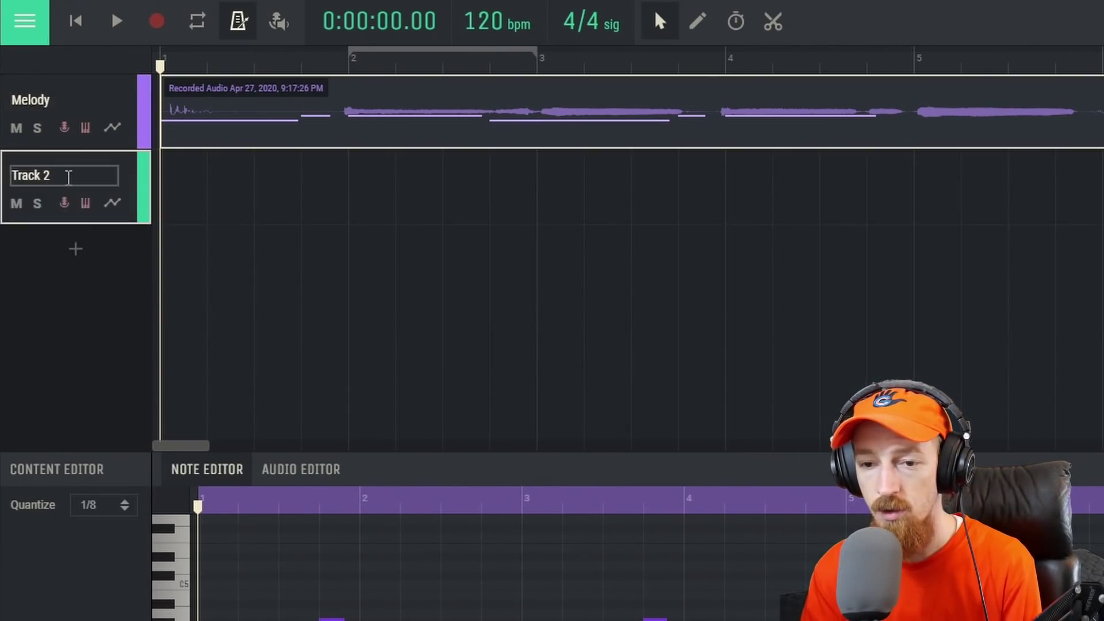
{"action": "left_click", "coordinate": [81, 173]}
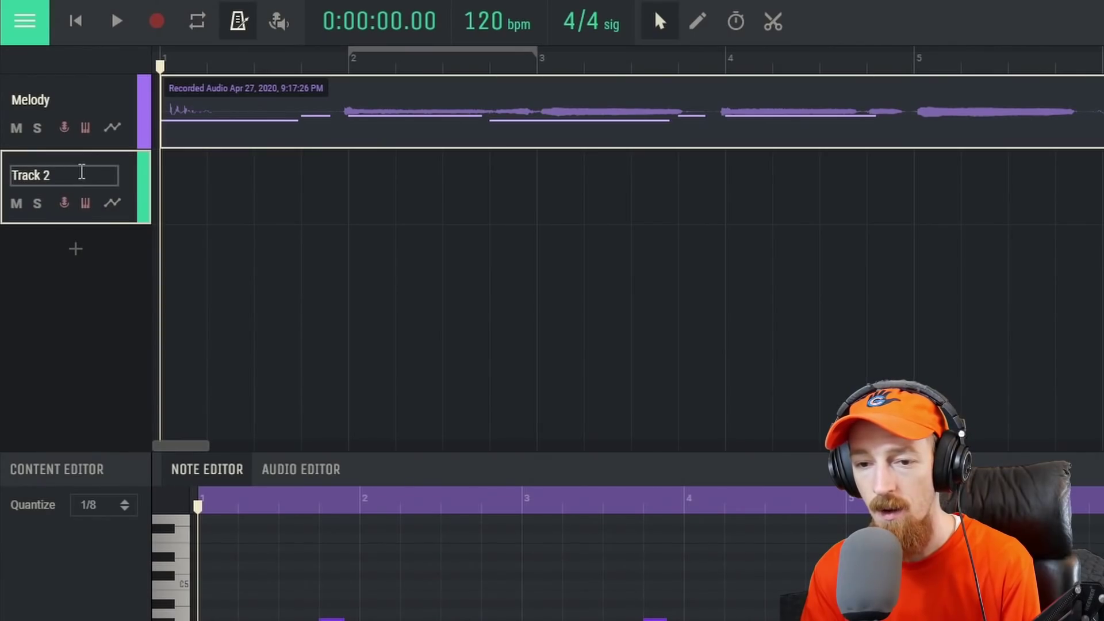
{"action": "double_click", "coordinate": [80, 175]}
{"action": "type", "text": "Drums"}
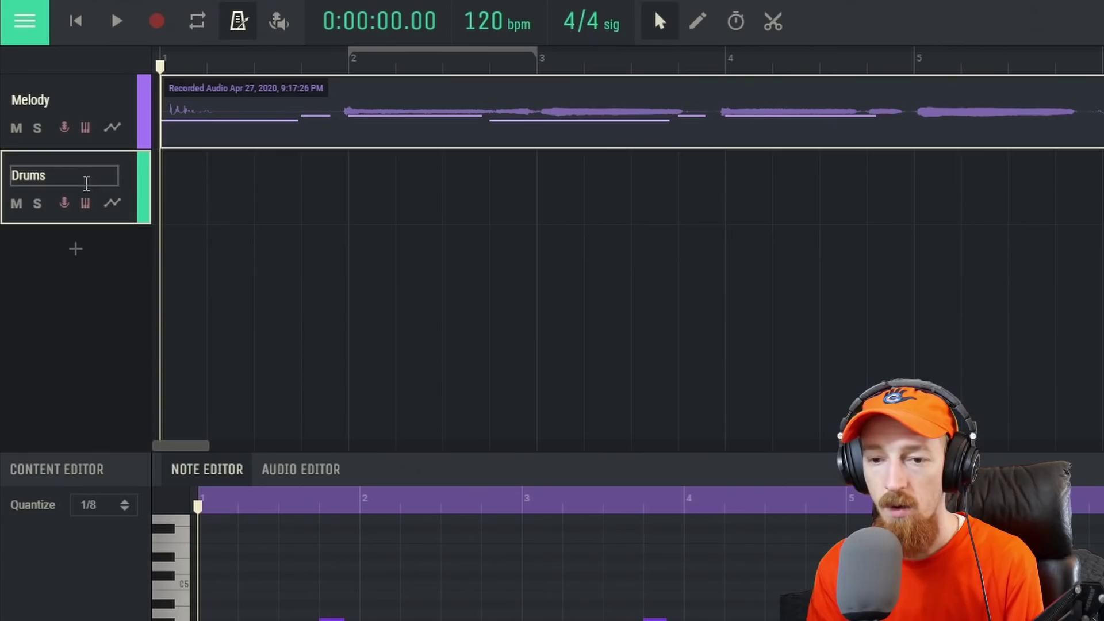
Step: Move the Melody region to start at bar 2 and record a beatbox rhythm on the Drums track, armed for audio recording
{"action": "key", "text": "Return"}
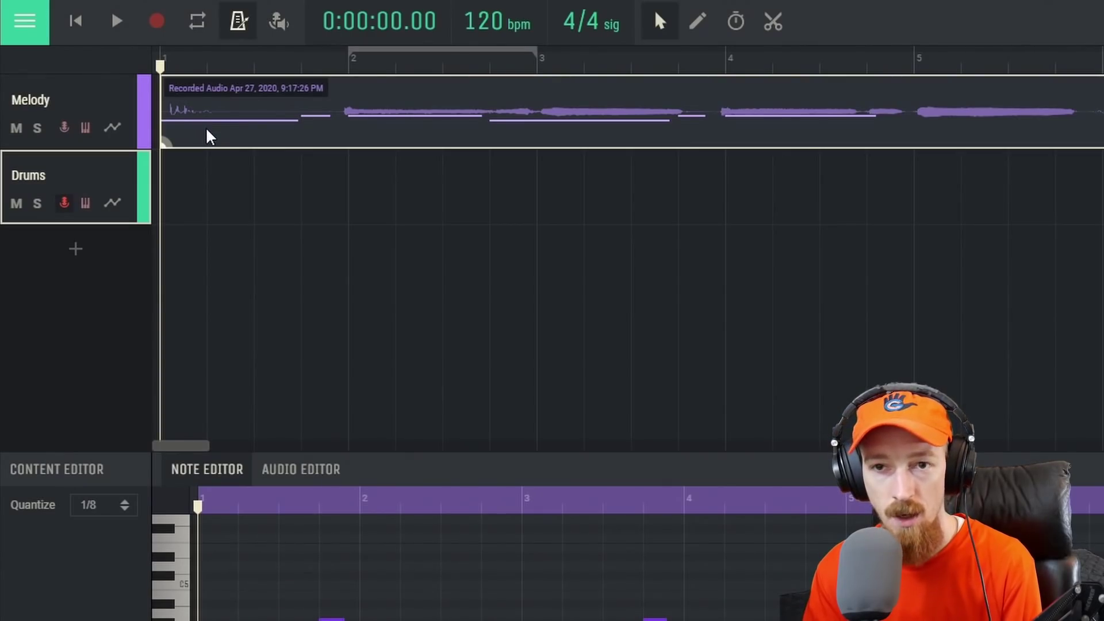
{"action": "left_click_drag", "start_coordinate": [217, 138], "coordinate": [402, 141]}
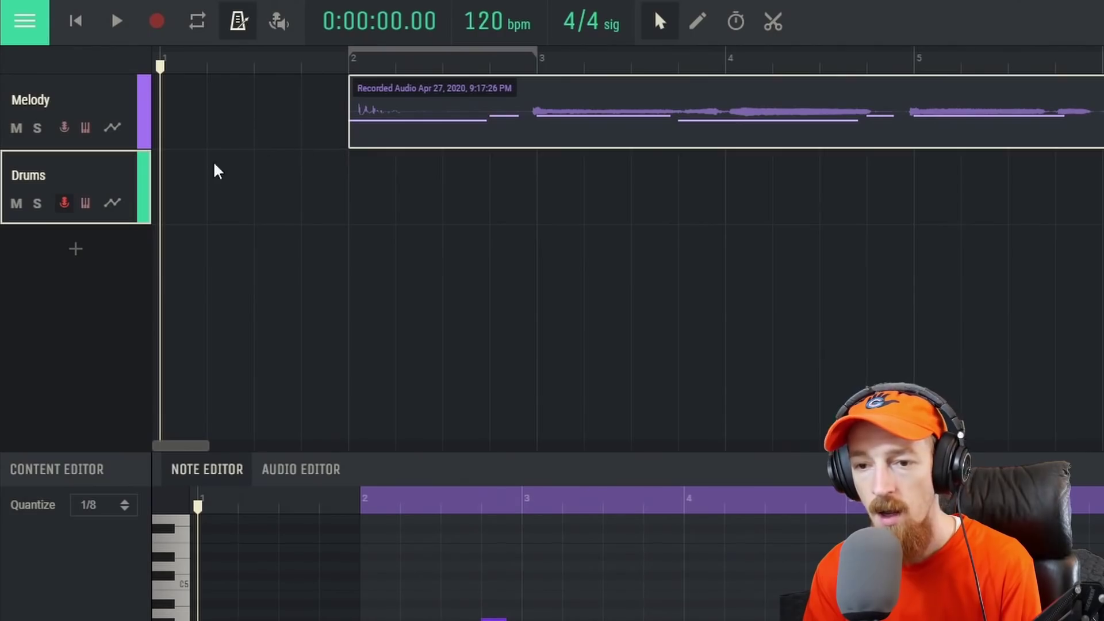
{"action": "left_click", "coordinate": [247, 12]}
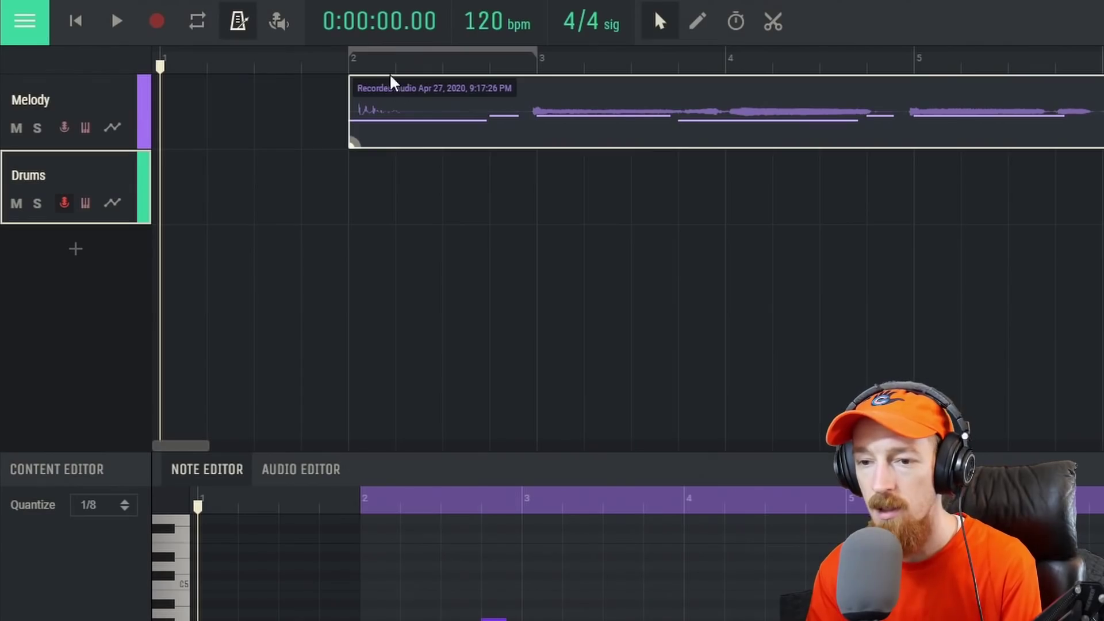
{"action": "left_click", "coordinate": [157, 22]}
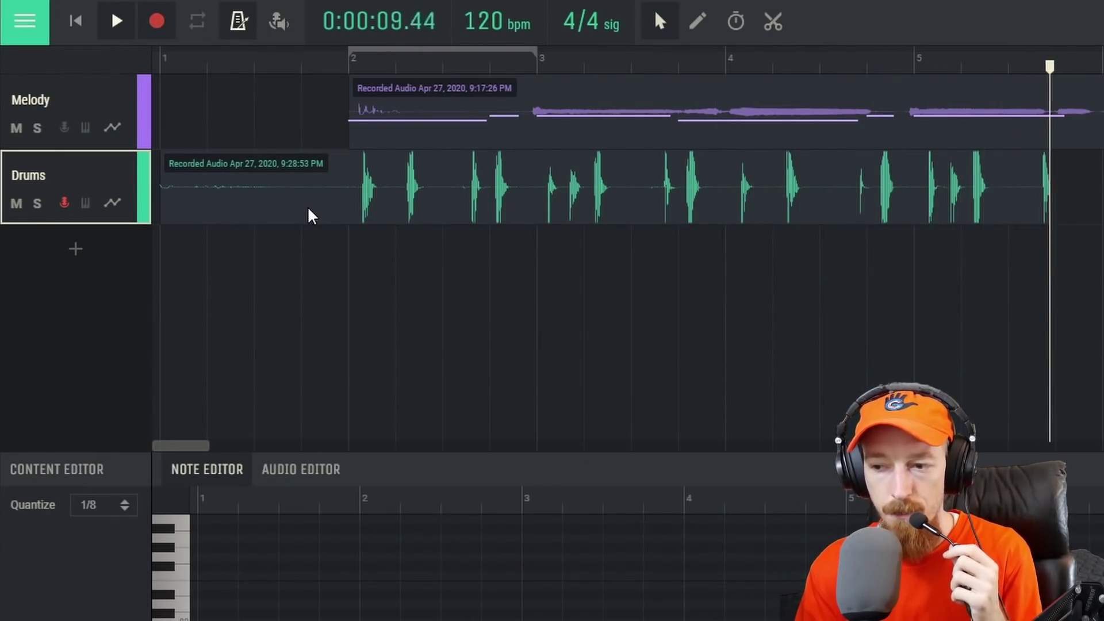
{"action": "left_click", "coordinate": [163, 26]}
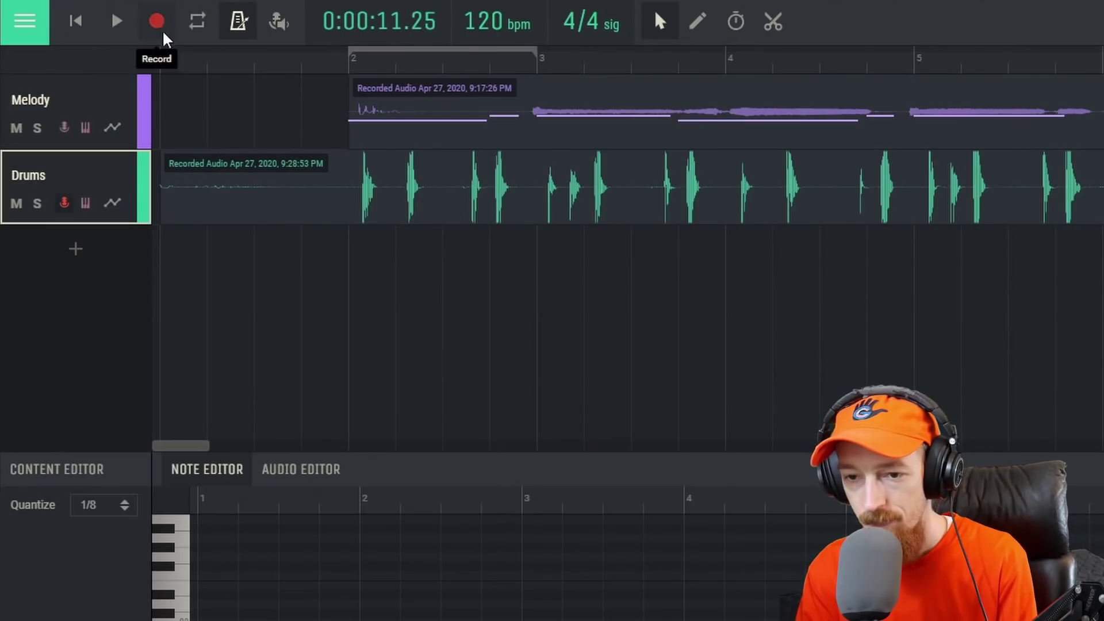
Step: Convert the Drums recording to notes with Detect Beatbox and lower the region's audio gain to 0.00
{"action": "right_click", "coordinate": [556, 211]}
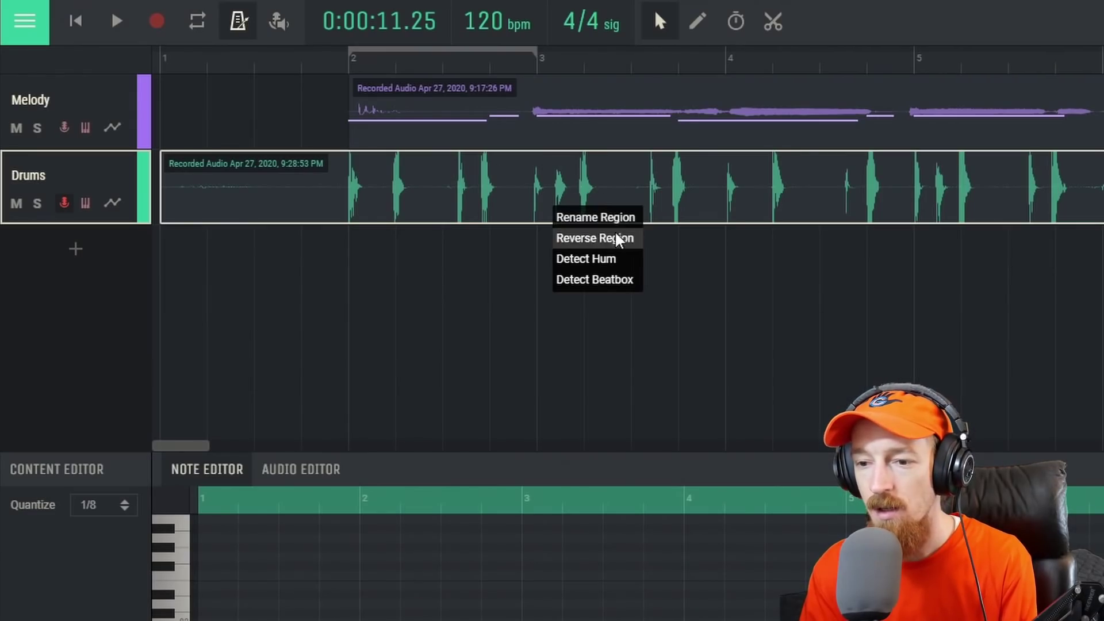
{"action": "left_click", "coordinate": [617, 281]}
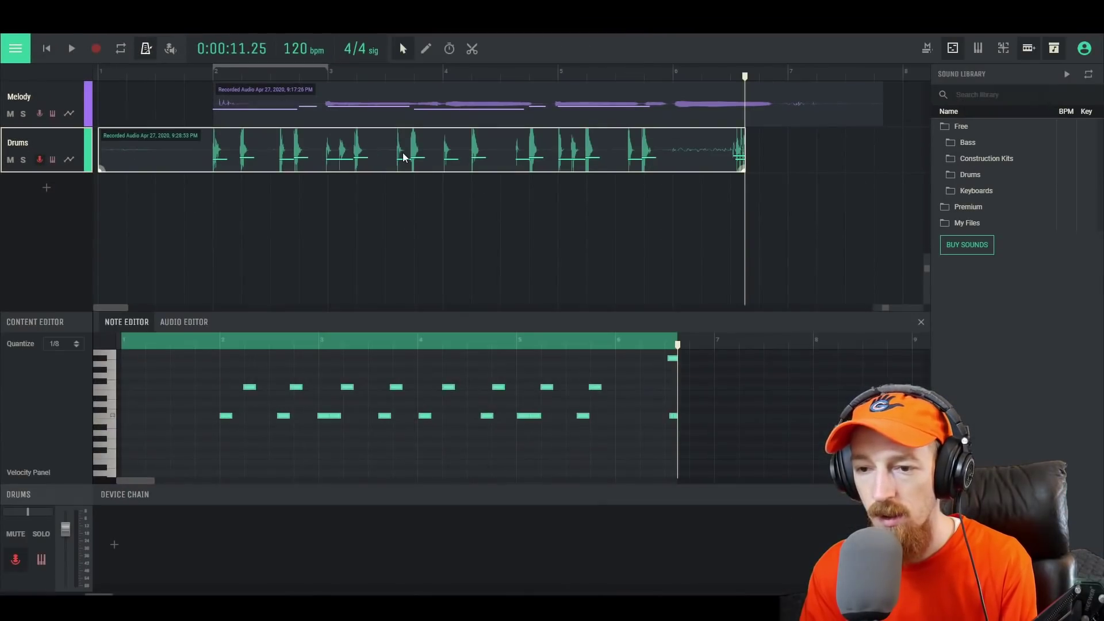
{"action": "left_click", "coordinate": [662, 199]}
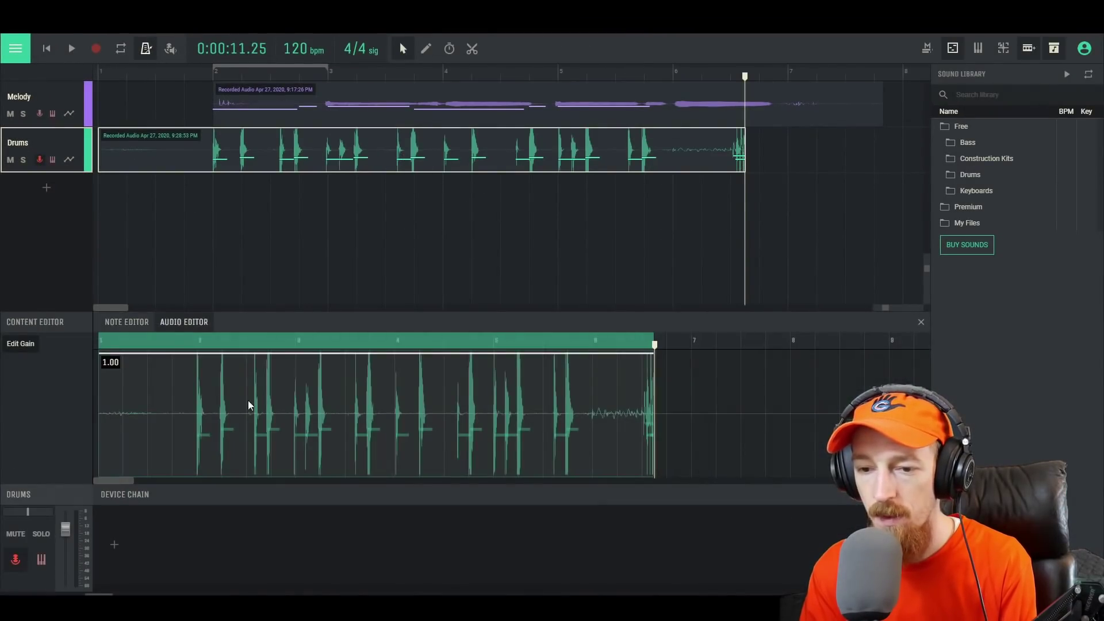
{"action": "left_click_drag", "start_coordinate": [187, 352], "coordinate": [163, 505]}
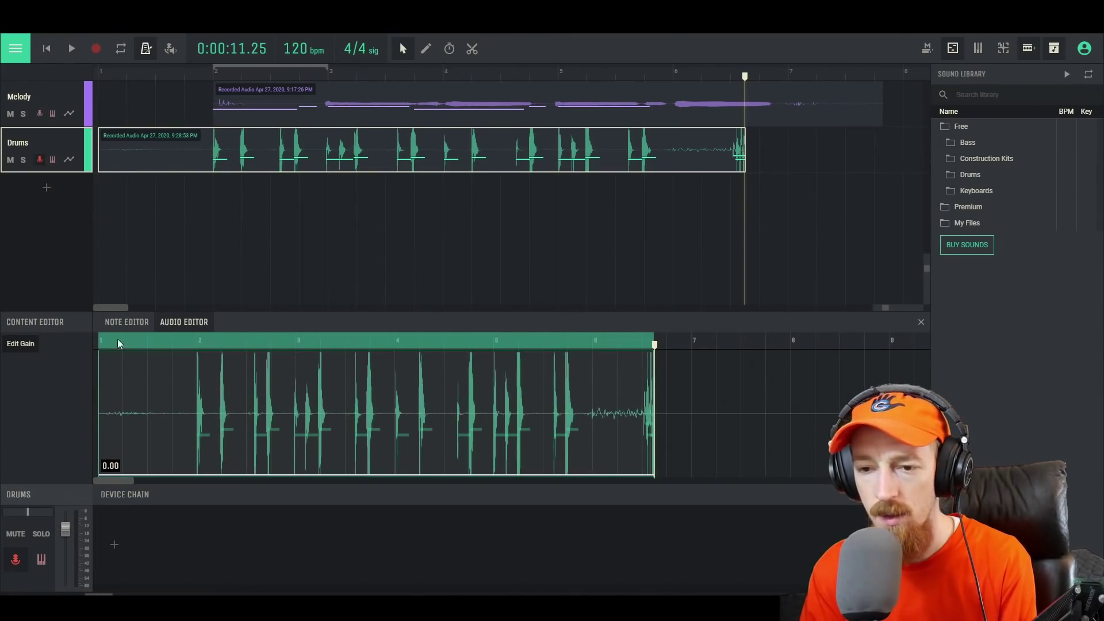
{"action": "left_click", "coordinate": [137, 327]}
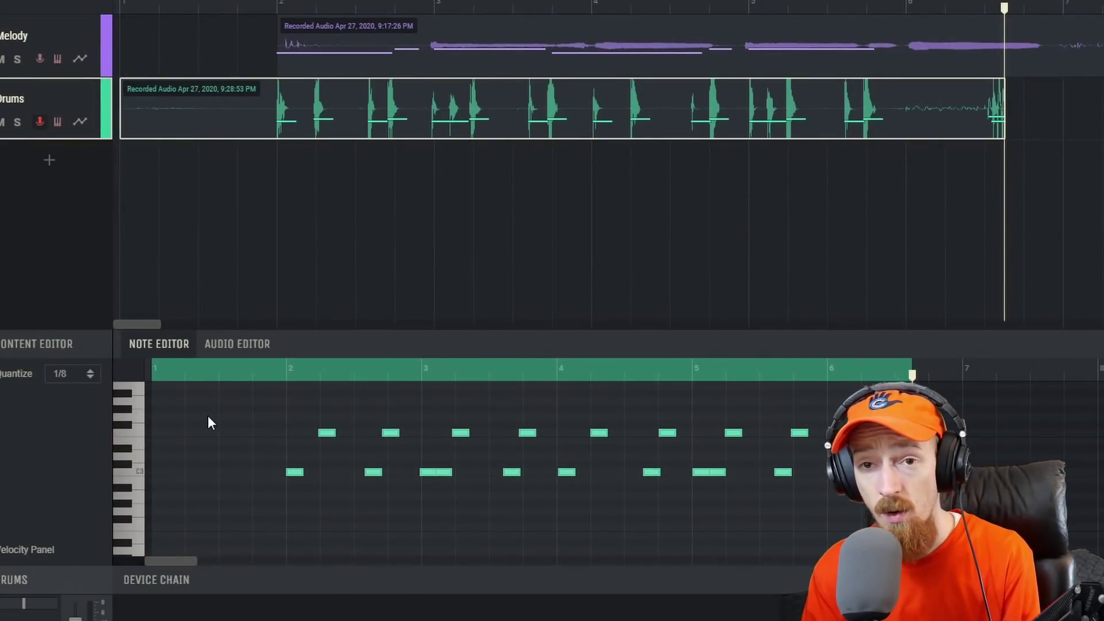
Step: Quantize all detected drum notes to 1/8
{"action": "left_click", "coordinate": [68, 375]}
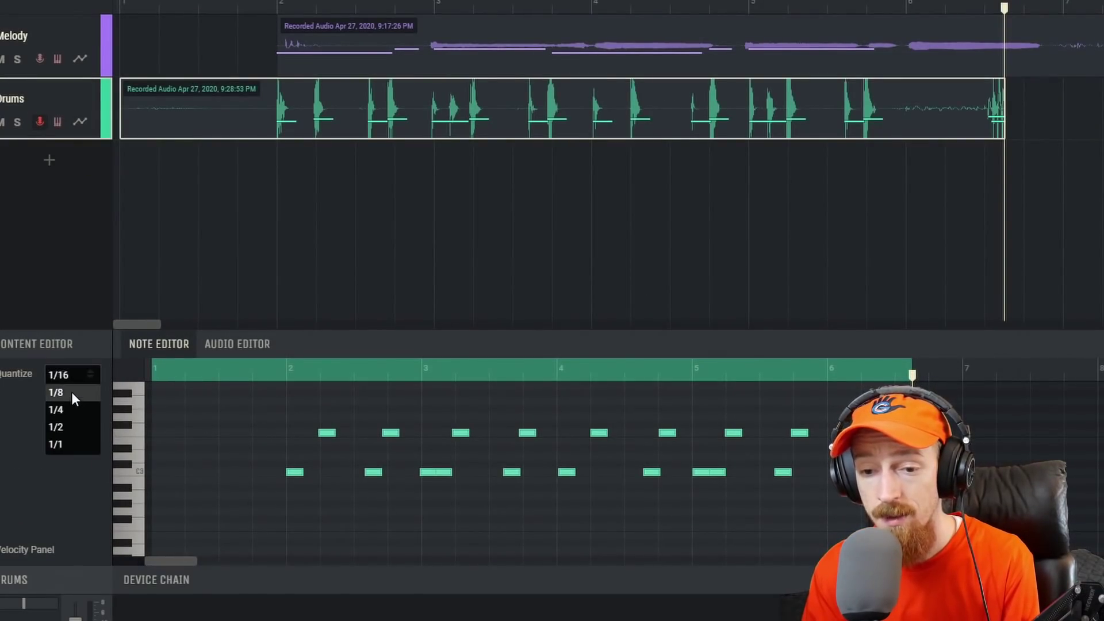
{"action": "left_click", "coordinate": [72, 395]}
{"action": "left_click_drag", "start_coordinate": [245, 413], "coordinate": [800, 505]}
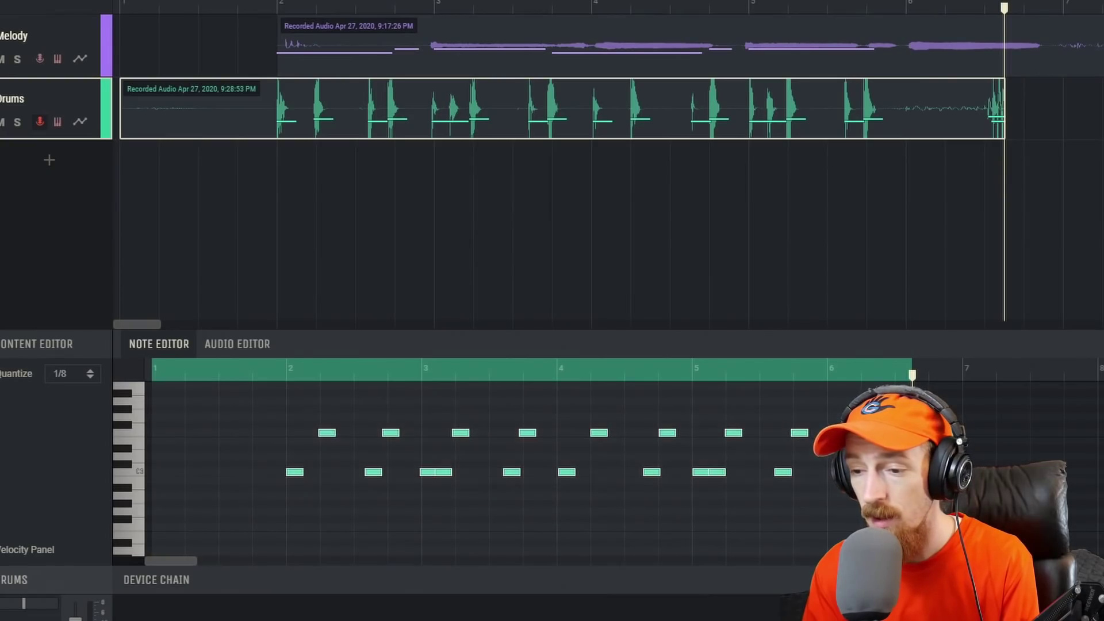
{"action": "left_click", "coordinate": [9, 374]}
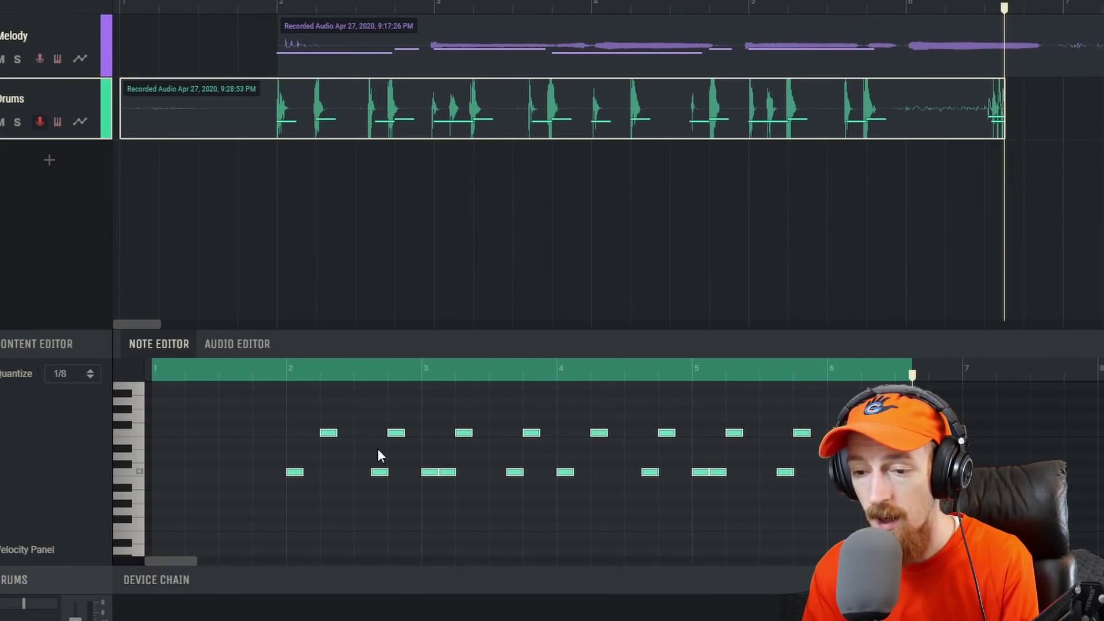
Step: Set the playhead to bar 2, add a Drumpler instrument to the Drums track and load the Deep Africa preset
{"action": "left_click_drag", "start_coordinate": [268, 374], "coordinate": [287, 374]}
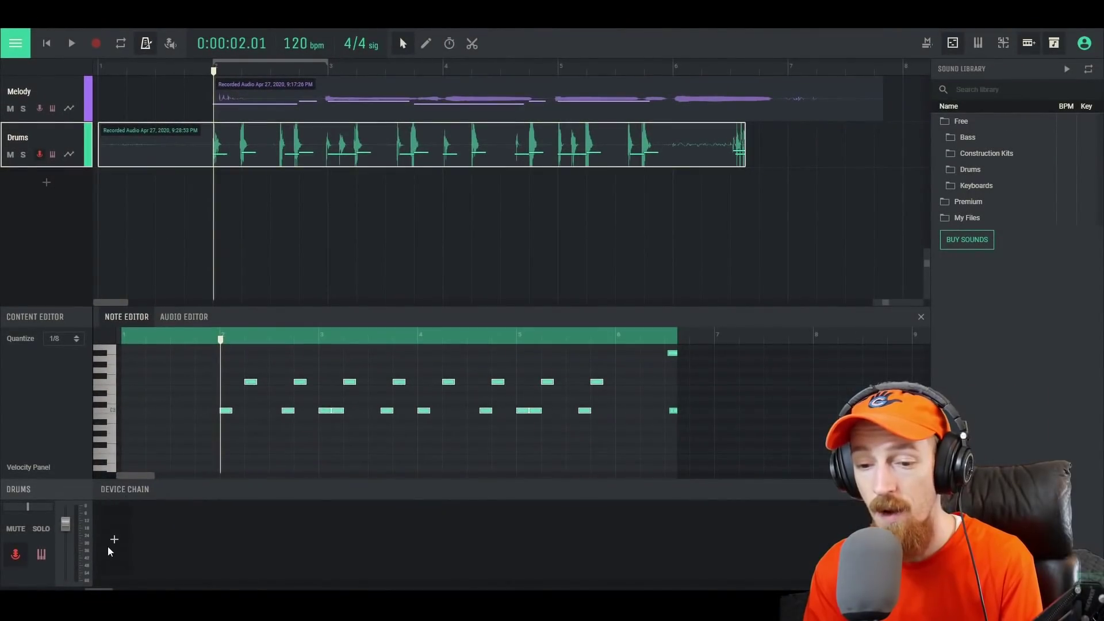
{"action": "left_click", "coordinate": [114, 539]}
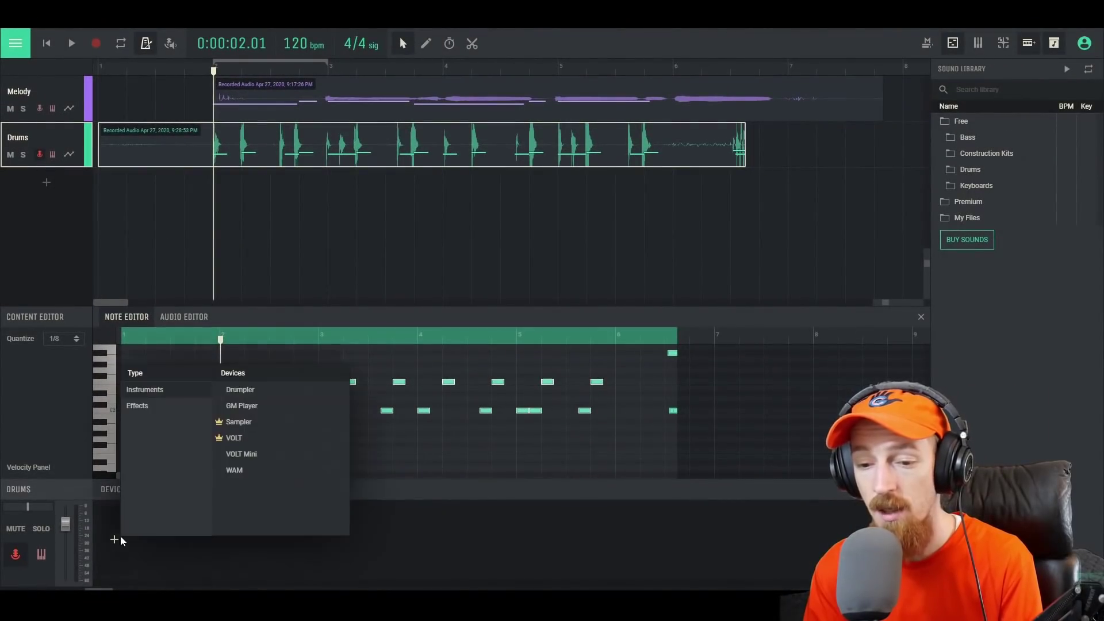
{"action": "left_click", "coordinate": [252, 394]}
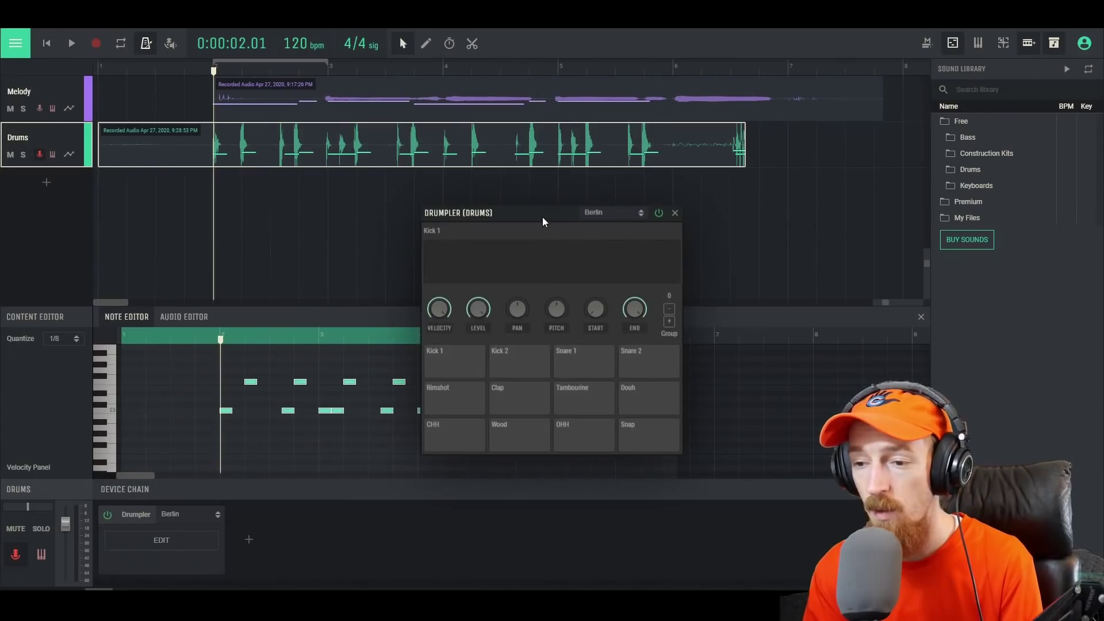
{"action": "left_click_drag", "start_coordinate": [544, 222], "coordinate": [646, 140]}
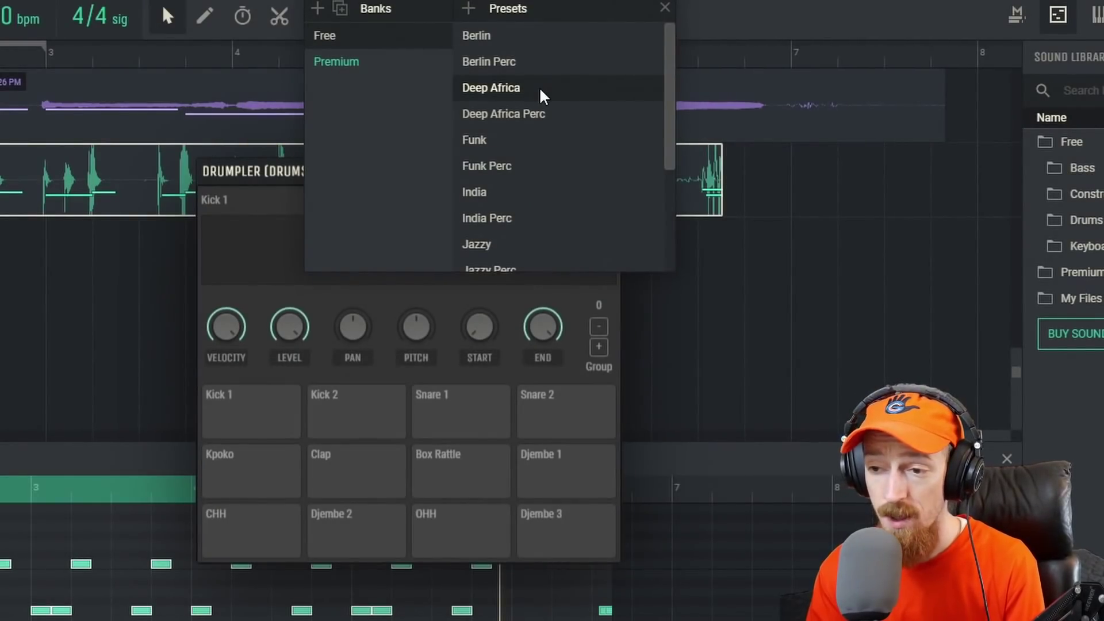
{"action": "left_click", "coordinate": [664, 9]}
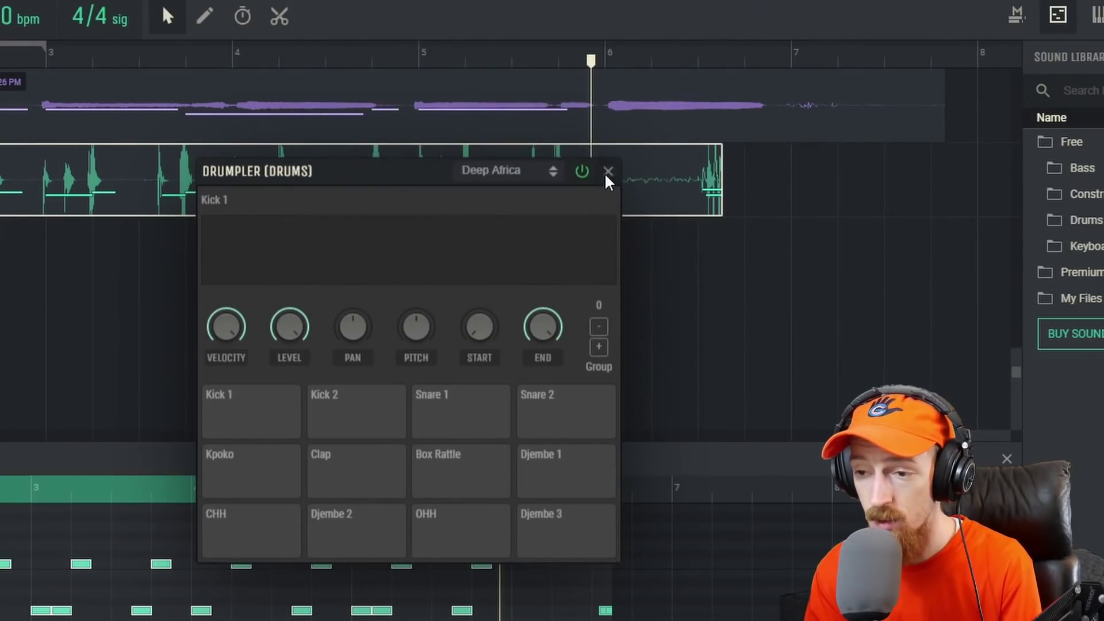
{"action": "left_click", "coordinate": [608, 171]}
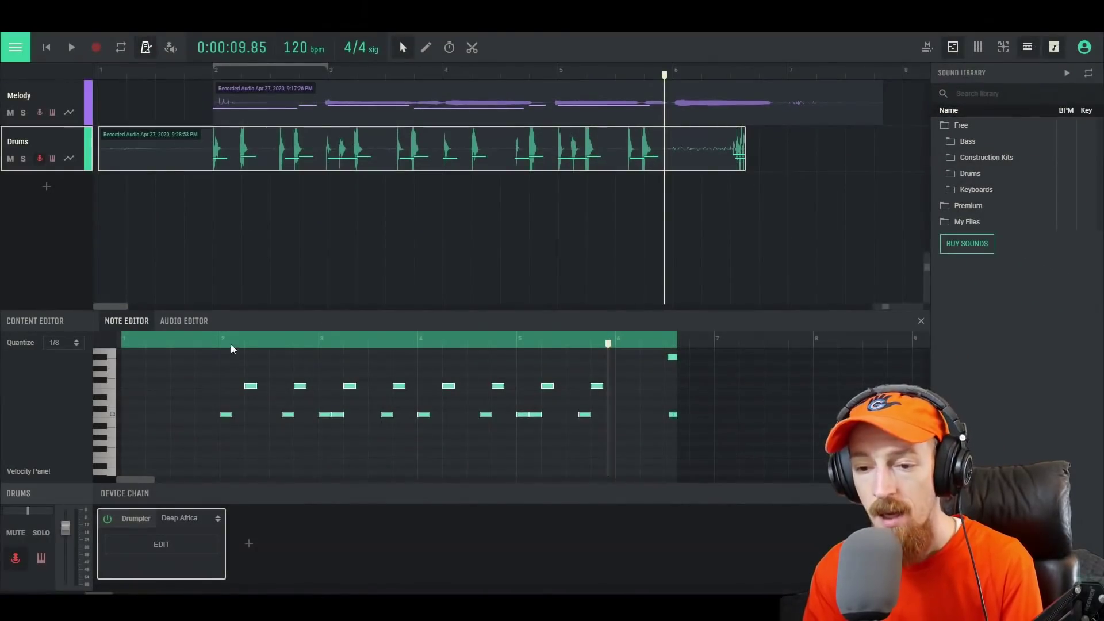
Step: Play back the drum notes from bar 2
{"action": "left_click", "coordinate": [216, 343]}
{"action": "key", "text": "space"}
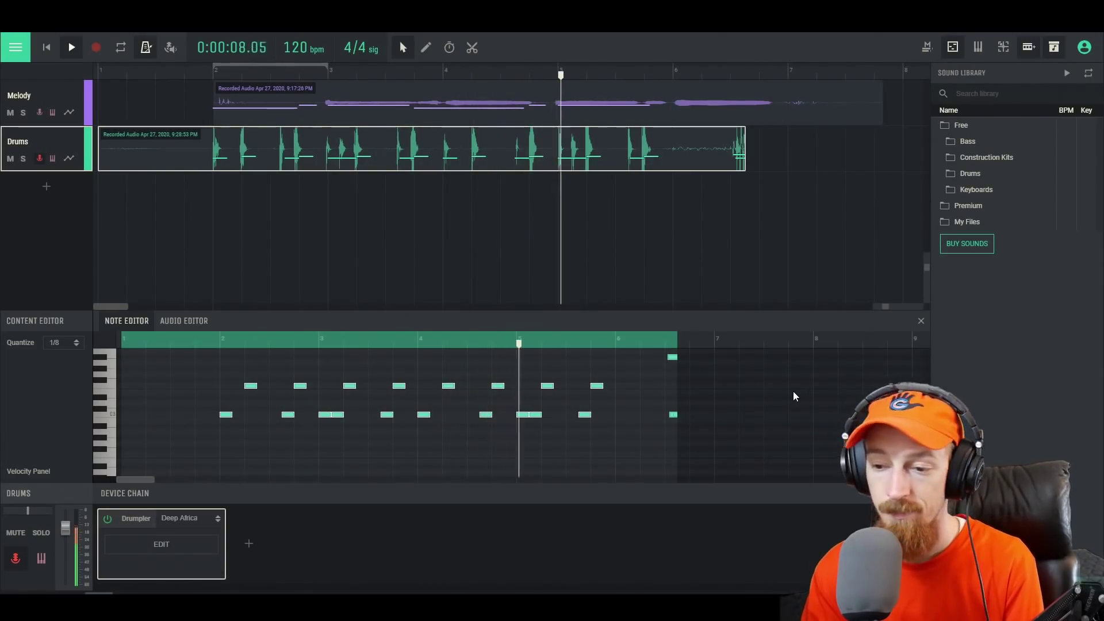
{"action": "key", "text": "space"}
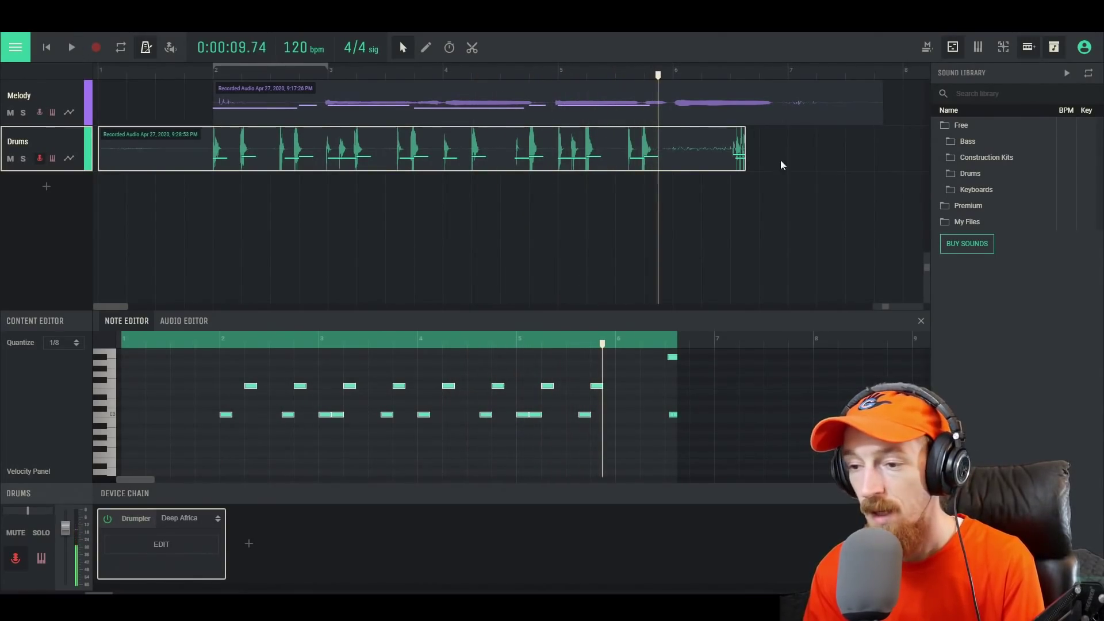
Step: Trim the Drums region to span bars 2 to 6, and shift both regions back to start at bar 1
{"action": "left_click_drag", "start_coordinate": [744, 165], "coordinate": [673, 165]}
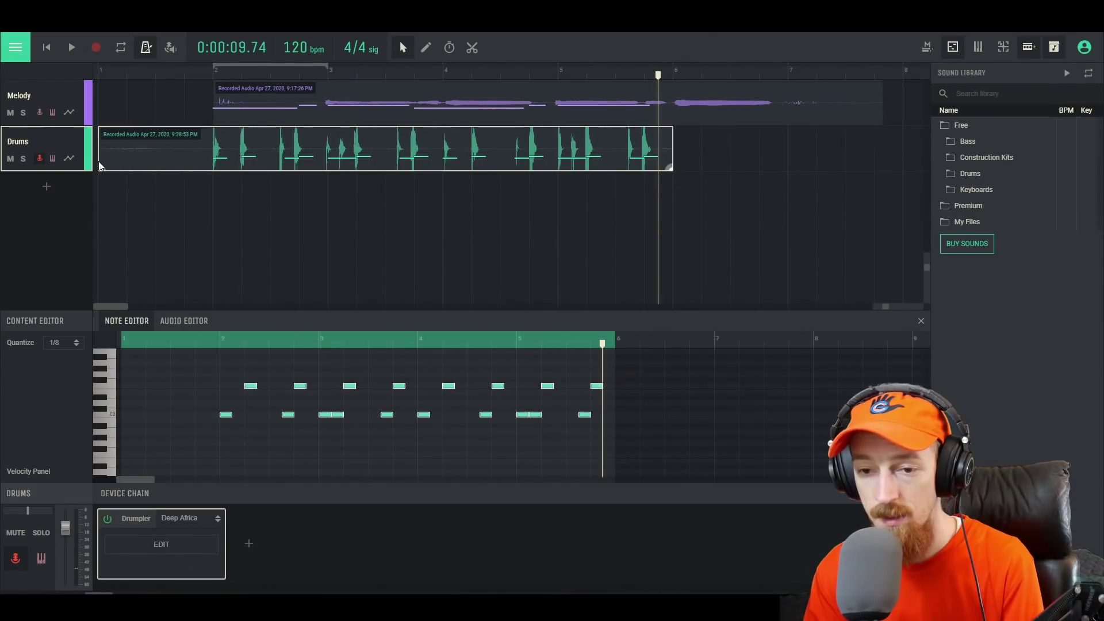
{"action": "left_click_drag", "start_coordinate": [98, 168], "coordinate": [217, 160]}
{"action": "left_click_drag", "start_coordinate": [190, 103], "coordinate": [117, 77]}
{"action": "left_click", "coordinate": [110, 74]}
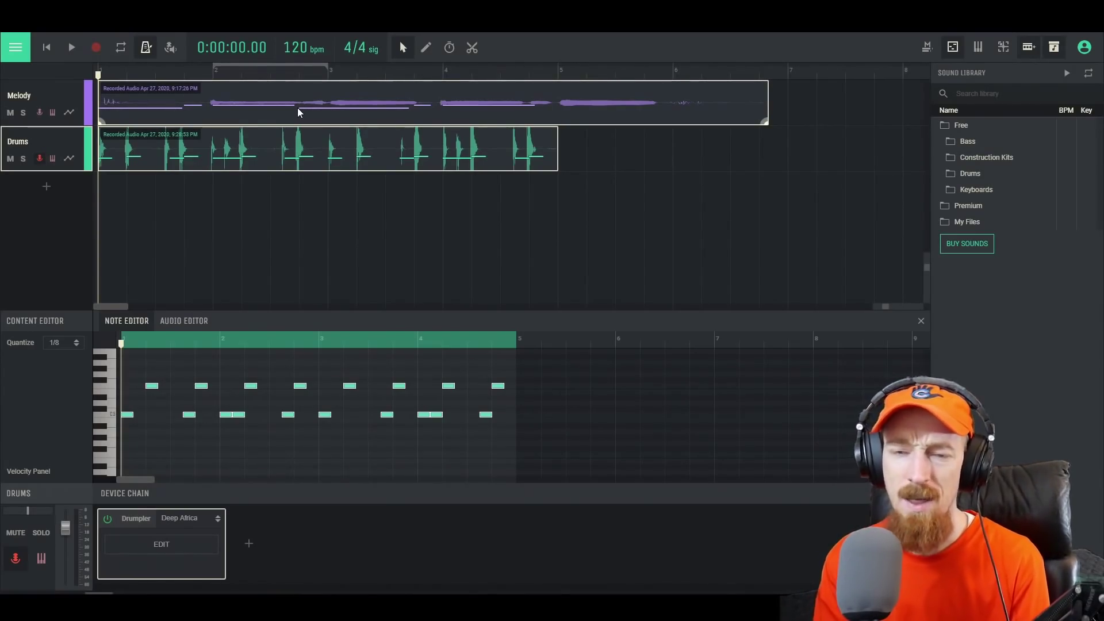
Step: Inspect the oscillator settings of the Melody track's VOLT Mini synth, including its octave
{"action": "left_click", "coordinate": [84, 93]}
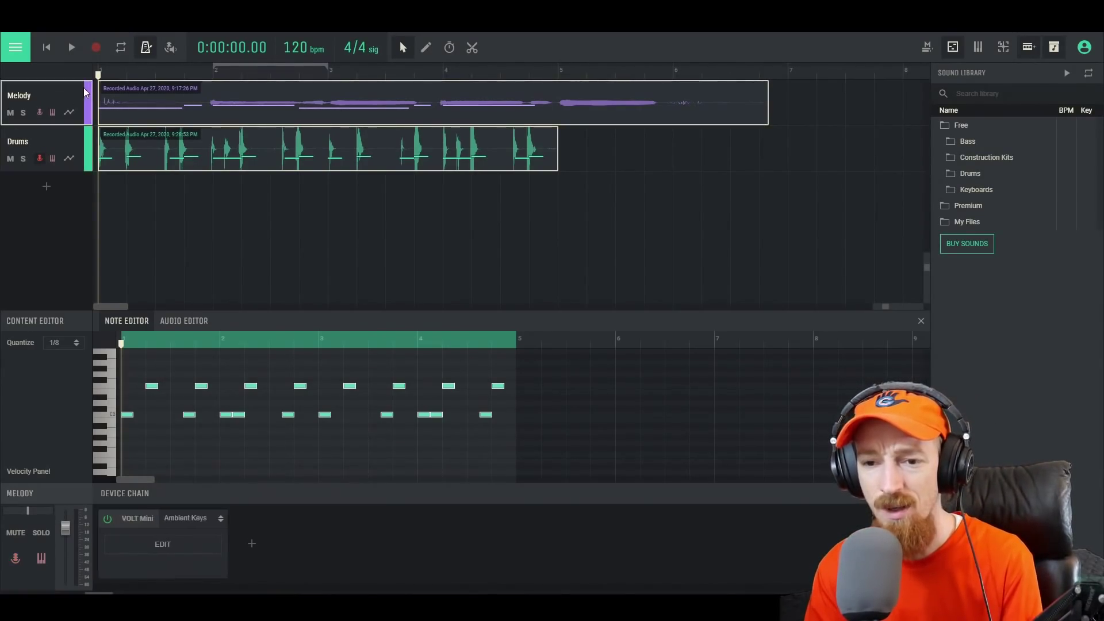
{"action": "double_click", "coordinate": [133, 523]}
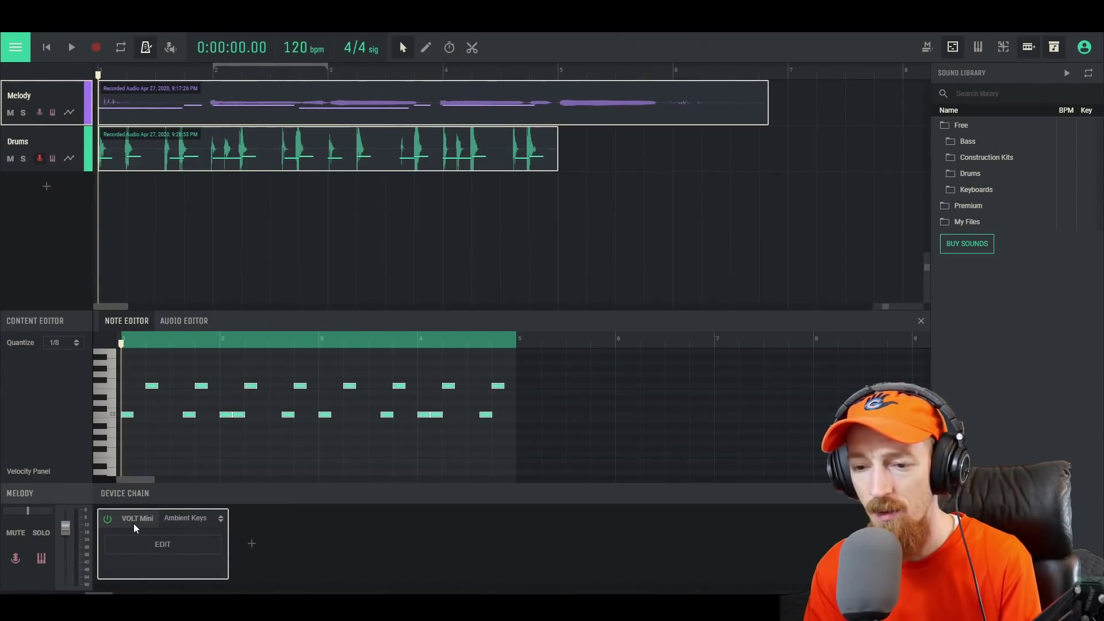
{"action": "left_click_drag", "start_coordinate": [394, 246], "coordinate": [408, 337]}
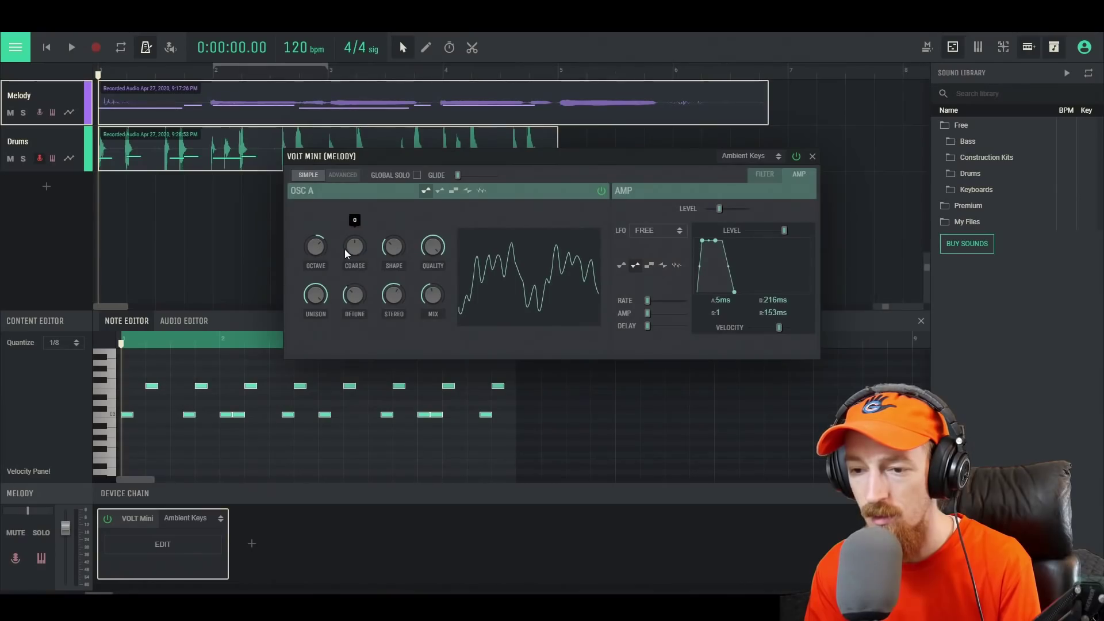
{"action": "mouse_move", "coordinate": [311, 250]}
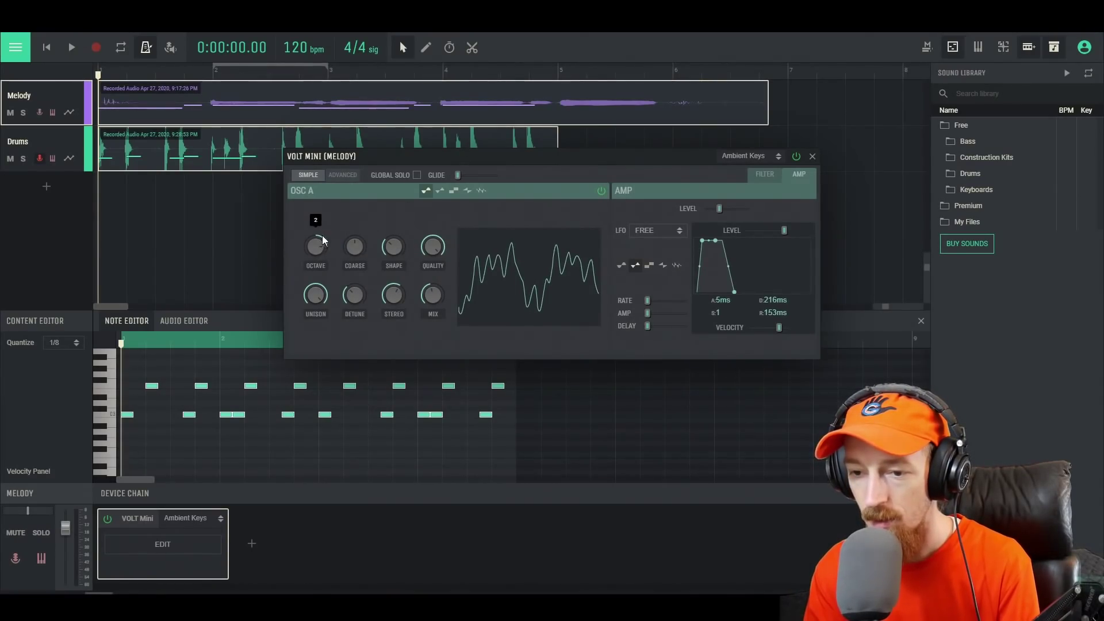
{"action": "left_click", "coordinate": [813, 156]}
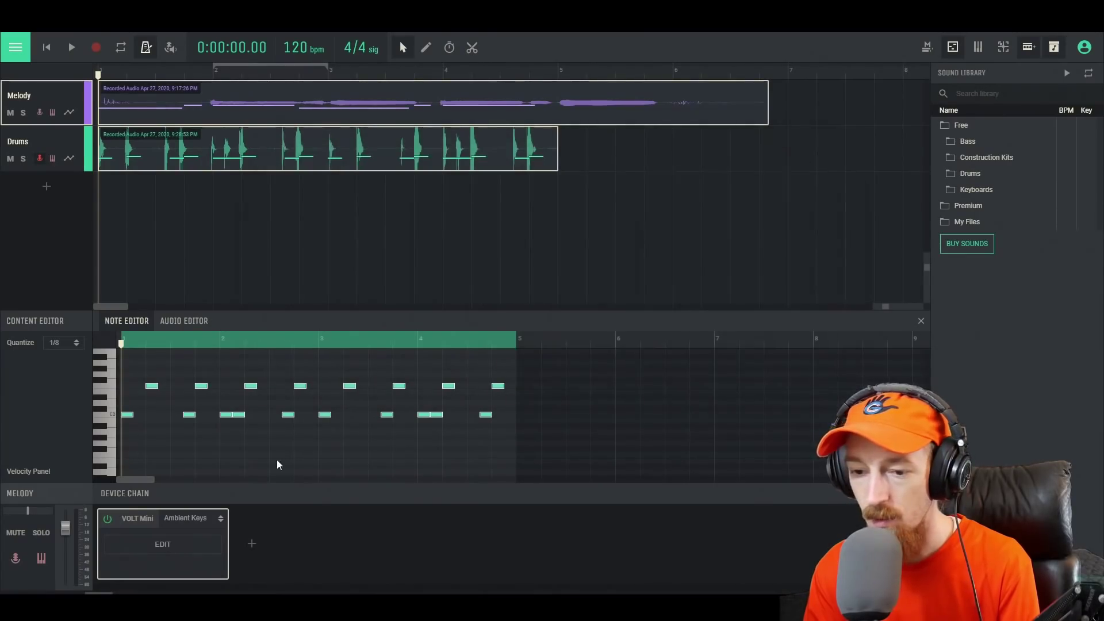
Step: Add a Reverb effect after the VOLT Mini synth on the Melody track
{"action": "left_click", "coordinate": [245, 557]}
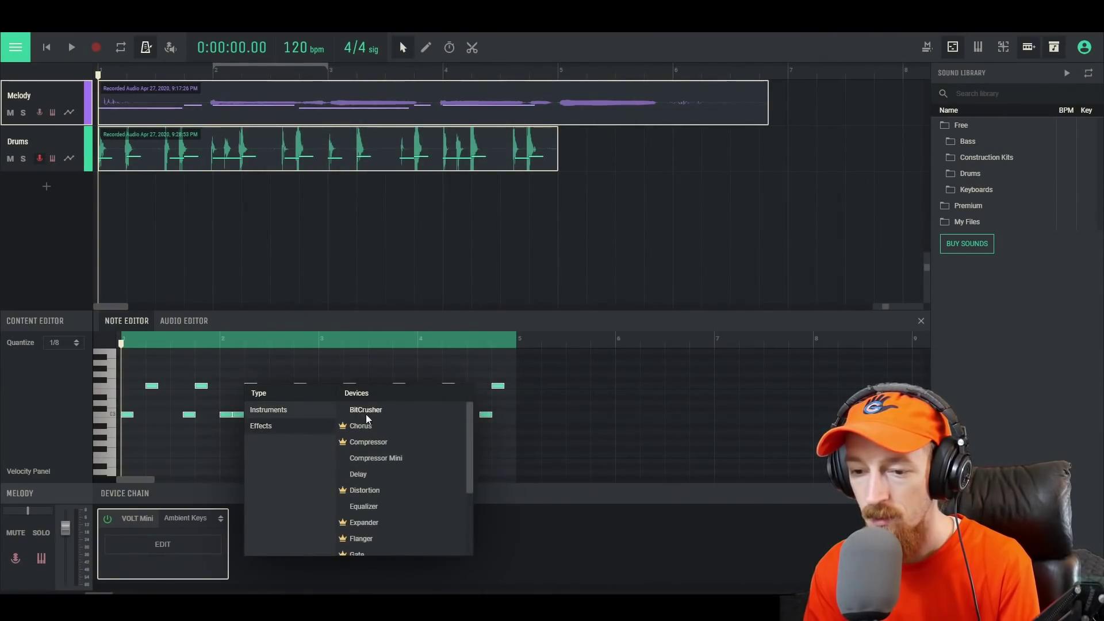
{"action": "scroll", "coordinate": [383, 466], "scroll_direction": "down", "scroll_amount": 1}
{"action": "scroll", "coordinate": [385, 537], "scroll_direction": "down", "scroll_amount": 1}
{"action": "left_click", "coordinate": [384, 517]}
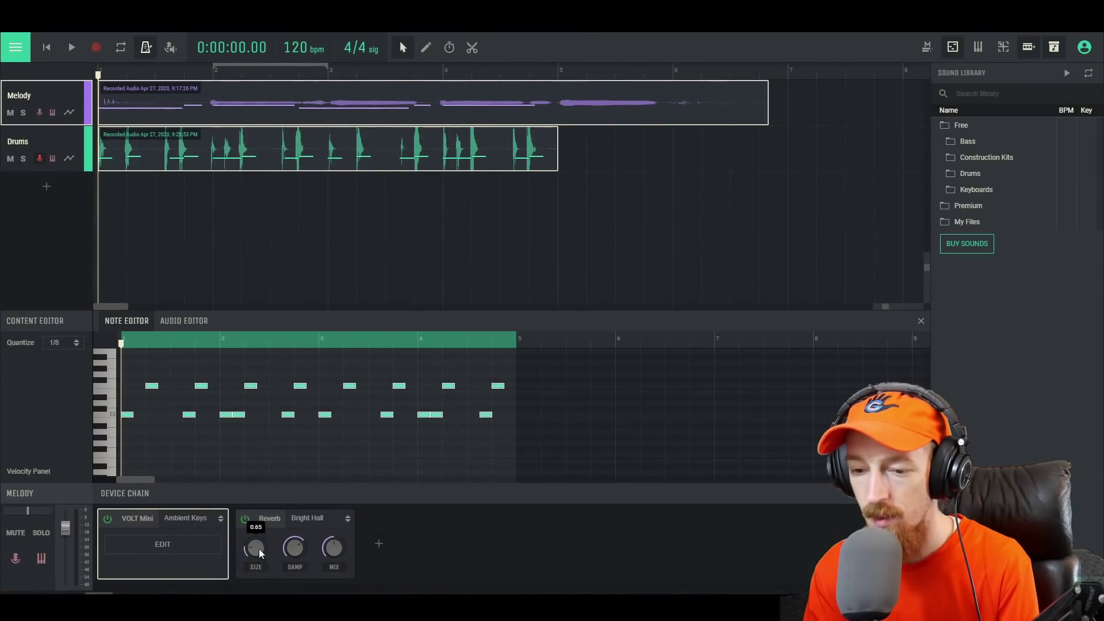
Step: Play back the melody and drums together from the start and turn off the metronome
{"action": "mouse_move", "coordinate": [341, 571]}
{"action": "key", "text": "space"}
{"action": "mouse_move", "coordinate": [264, 552]}
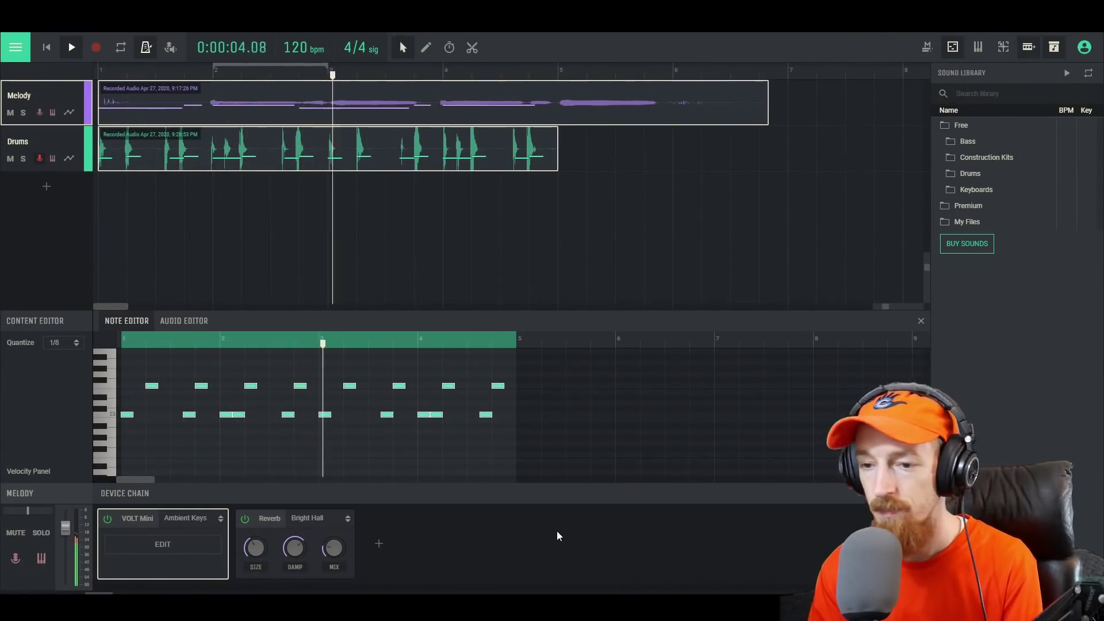
{"action": "key", "text": "space"}
{"action": "key", "text": "space"}
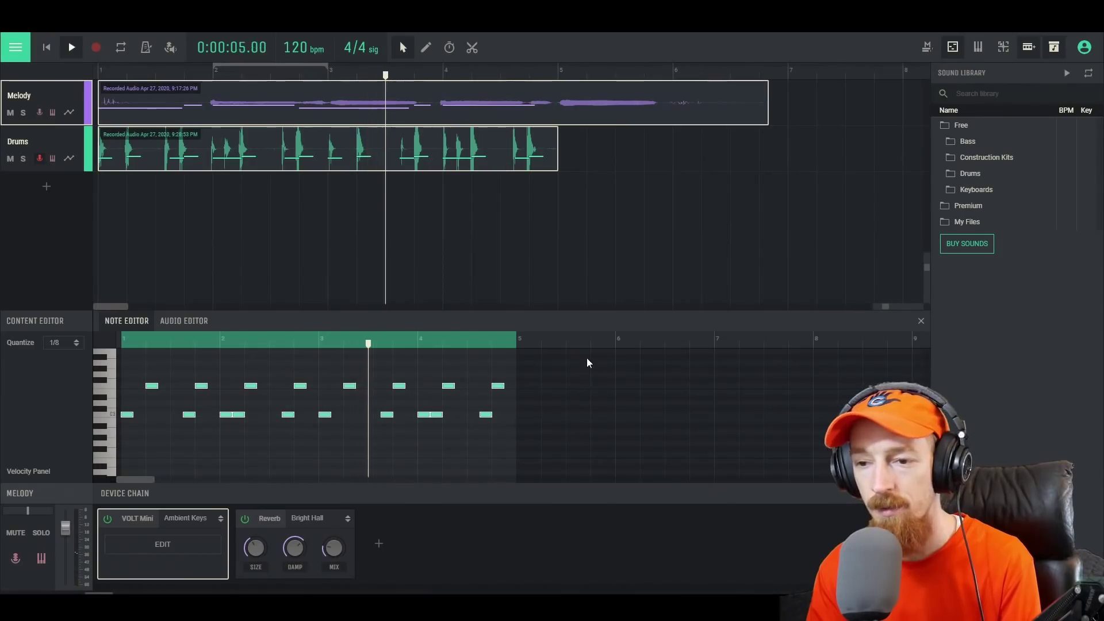
{"action": "key", "text": "space"}
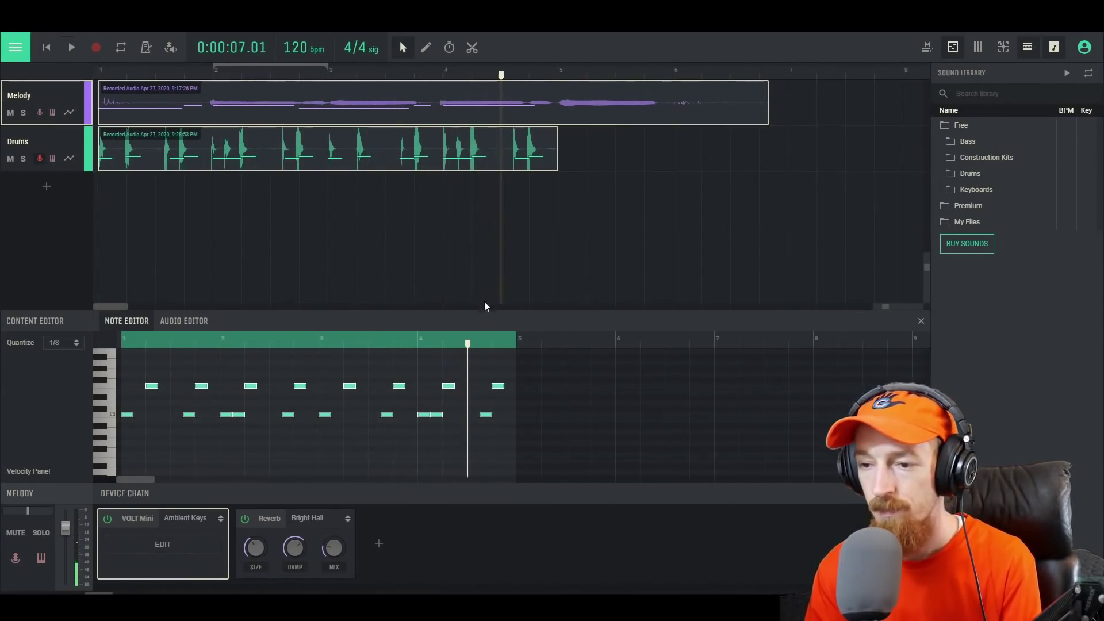